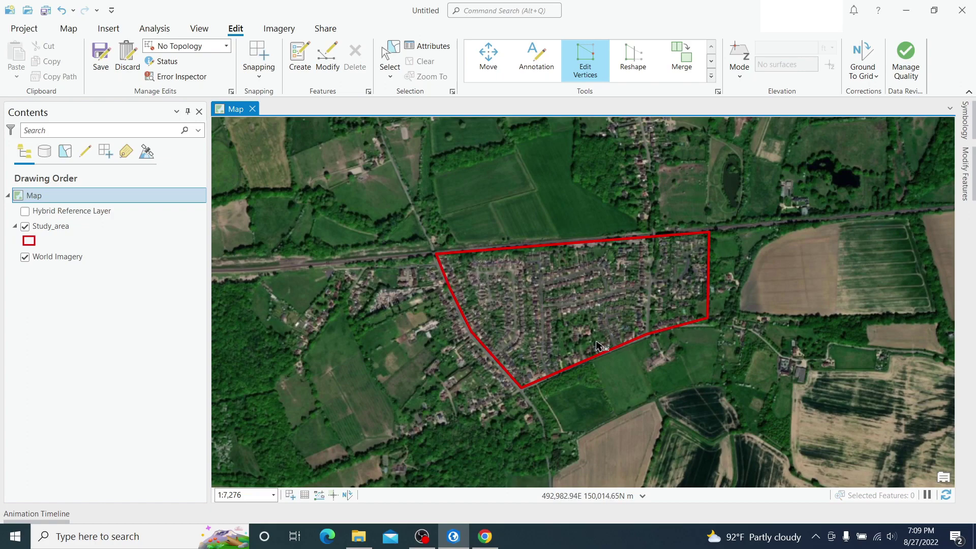
scroll(639, 332, "up", 2)
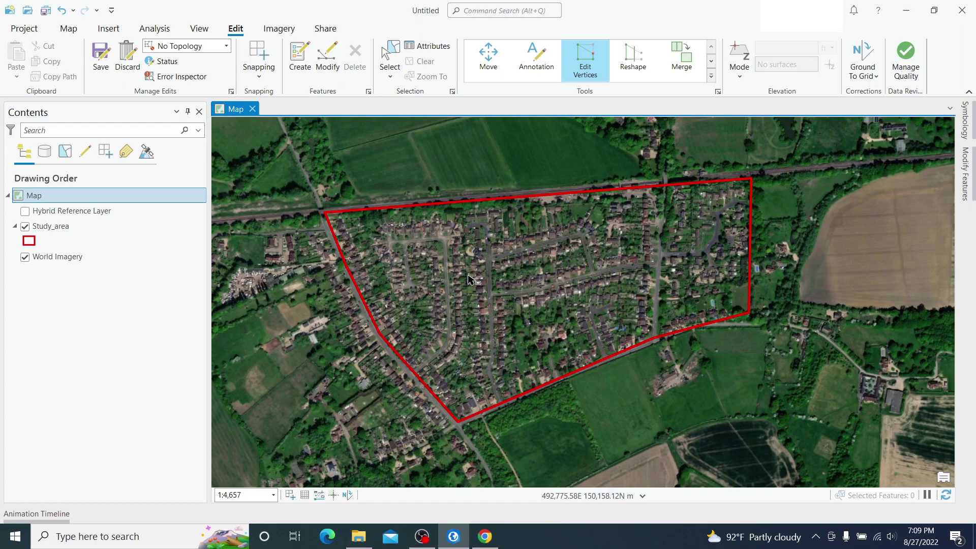
Step: Preview the imagery at 1:500 scale, then pan to re-centre the red study area
left_click(245, 499)
type("500")
key("Return")
scroll(534, 206, "down", 2)
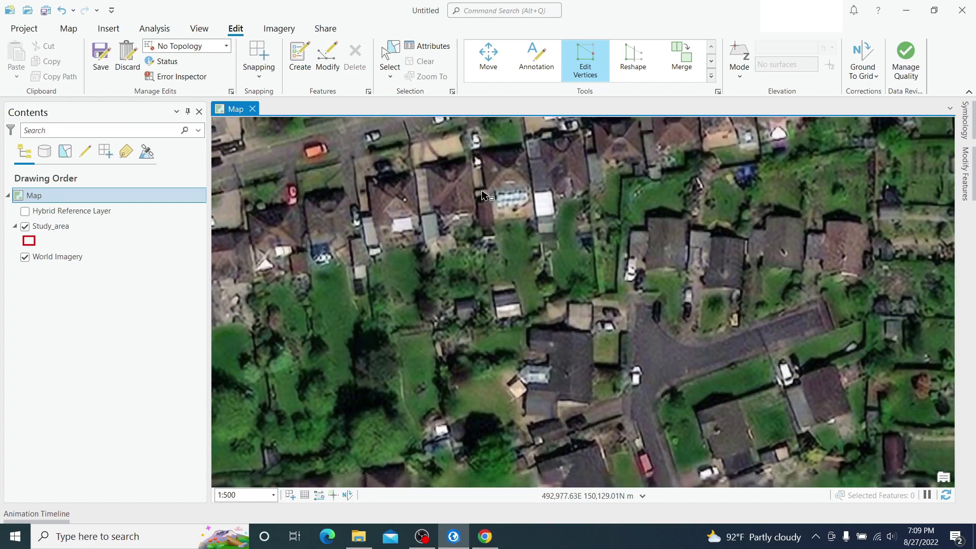
scroll(536, 207, "down", 8)
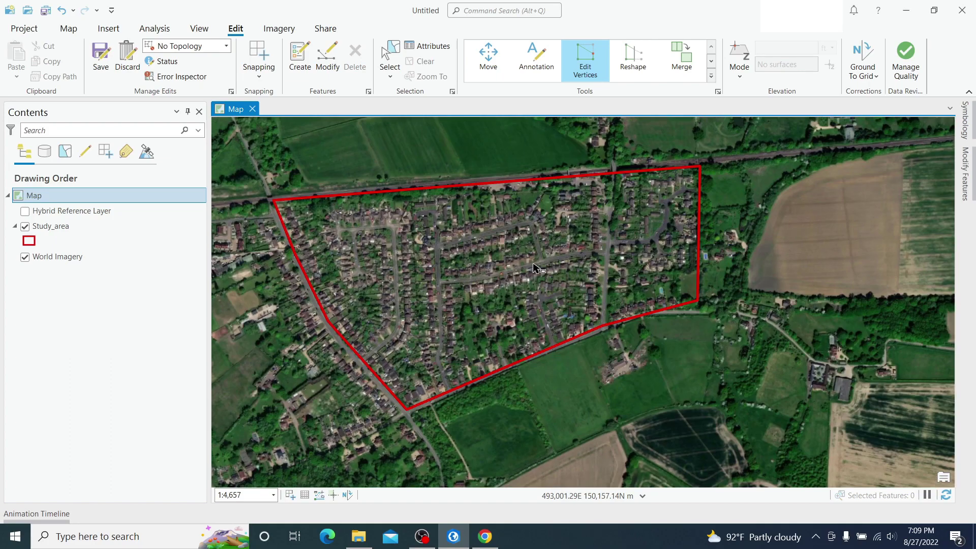
left_click_drag(528, 256, 556, 269)
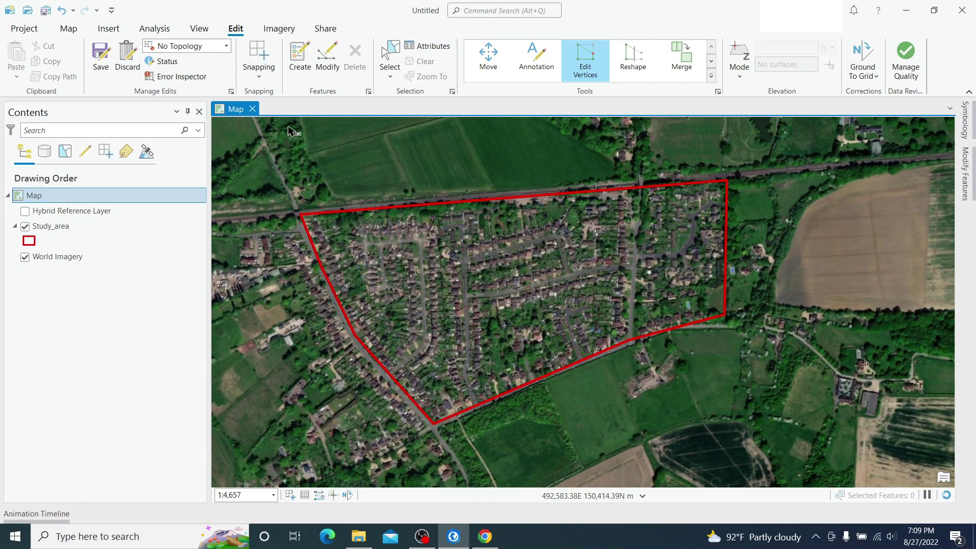
Step: Create a new landscape layout, Layout1, and bring up the Map Frame gallery
left_click(108, 28)
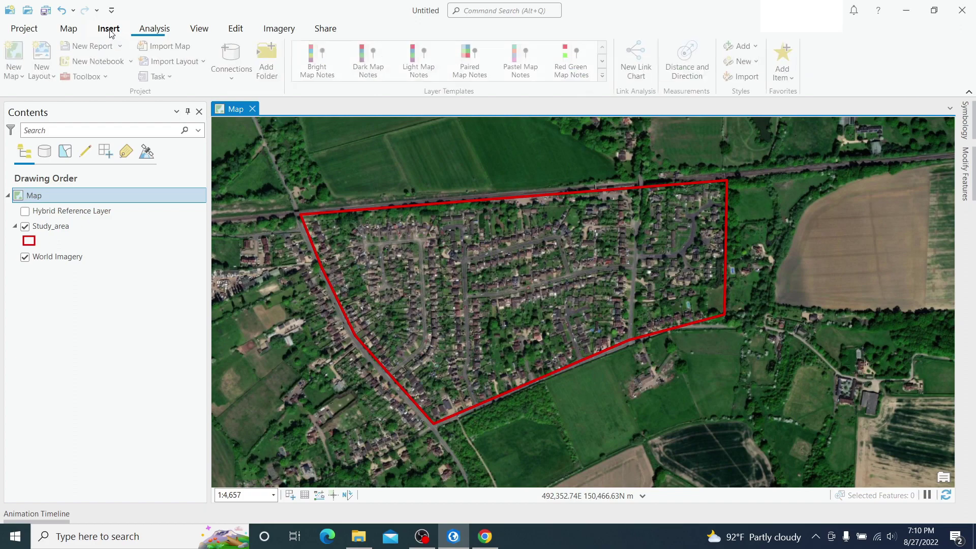
left_click(51, 77)
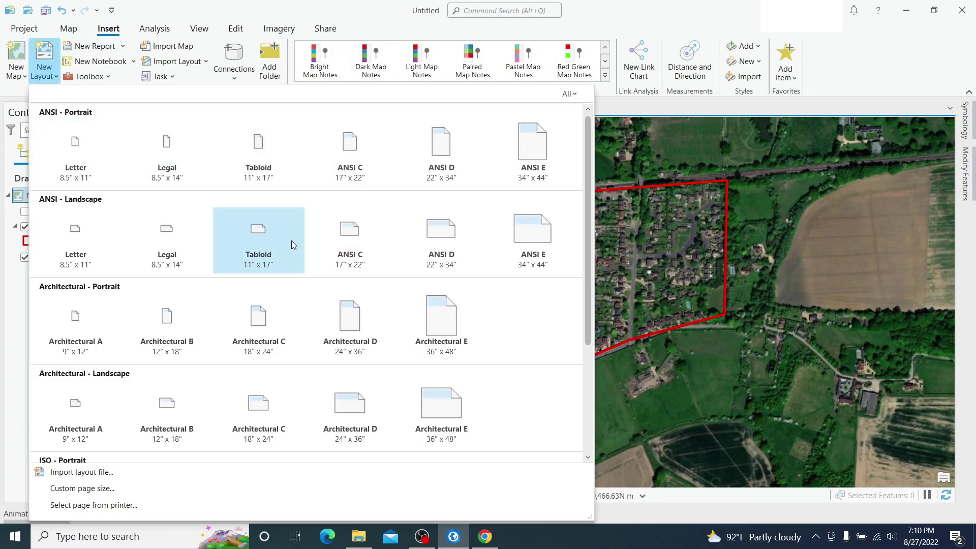
left_click(350, 250)
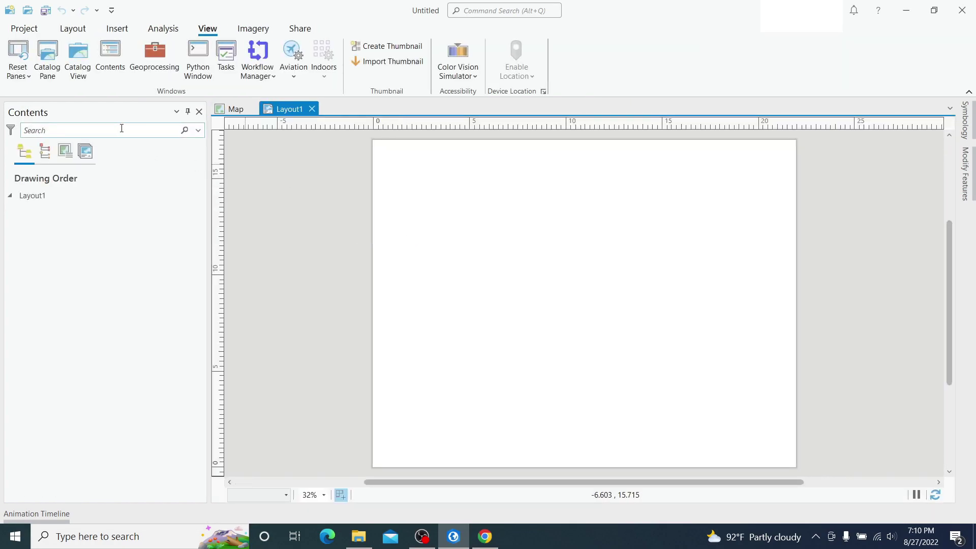
left_click(116, 30)
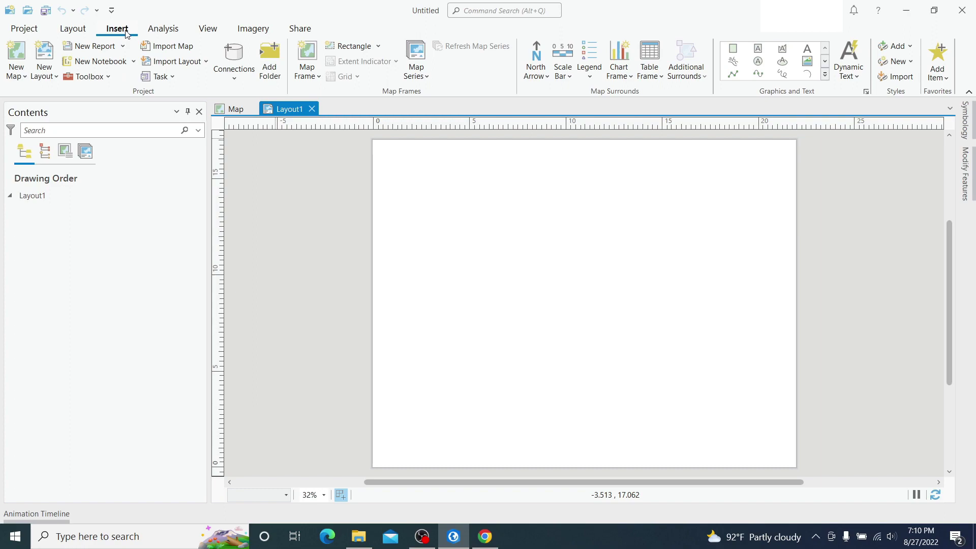
left_click(315, 76)
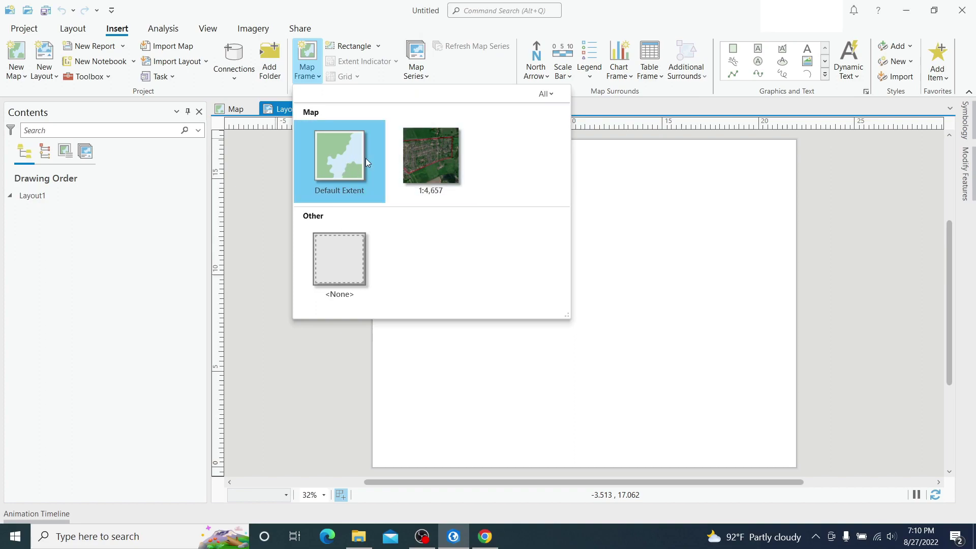
Step: Draw a Default Extent map frame across the upper page and a rectangle graphic beneath it
left_click(365, 158)
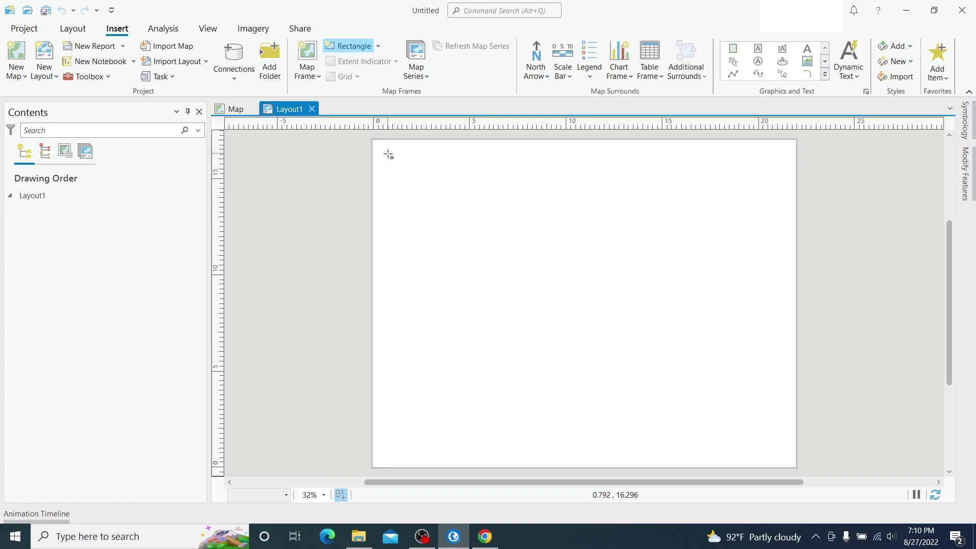
mouse_move(388, 154)
left_mouse_down()
mouse_move(793, 418)
mouse_move(784, 405)
left_mouse_up()
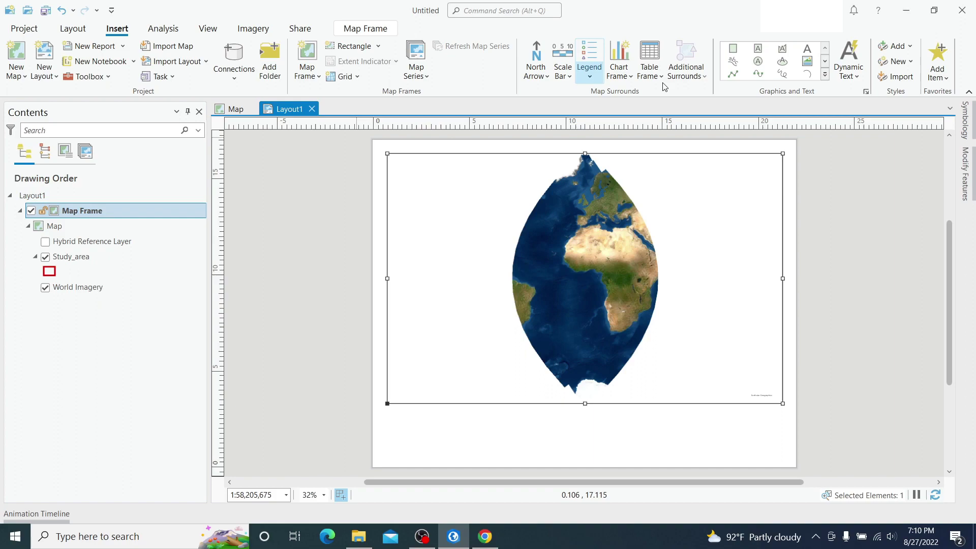
left_click(735, 52)
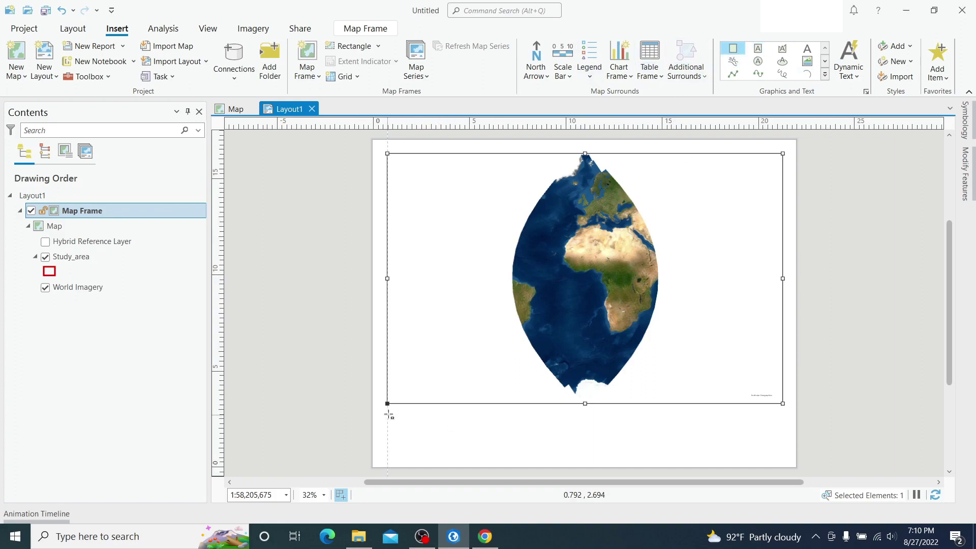
mouse_move(387, 411)
left_mouse_down()
mouse_move(773, 445)
mouse_move(782, 457)
left_mouse_up()
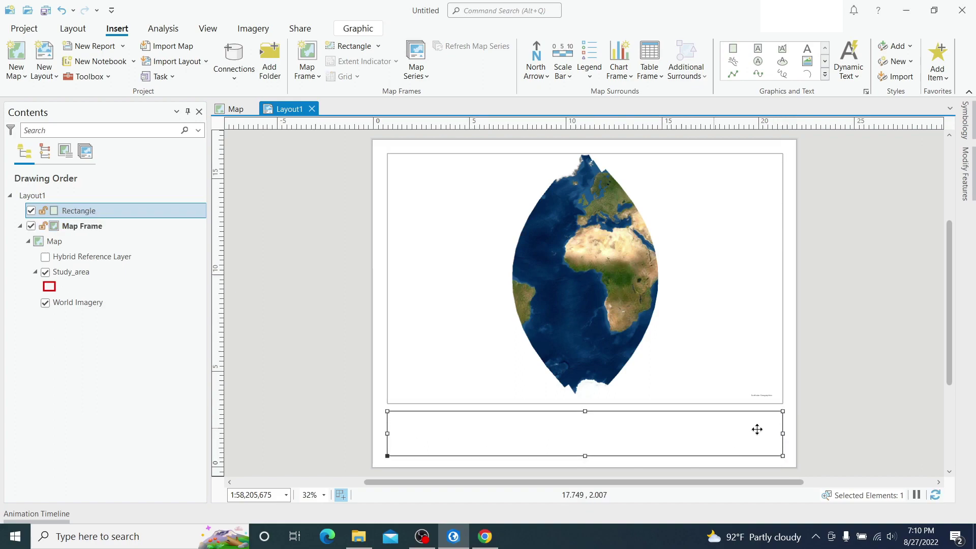
left_click(815, 390)
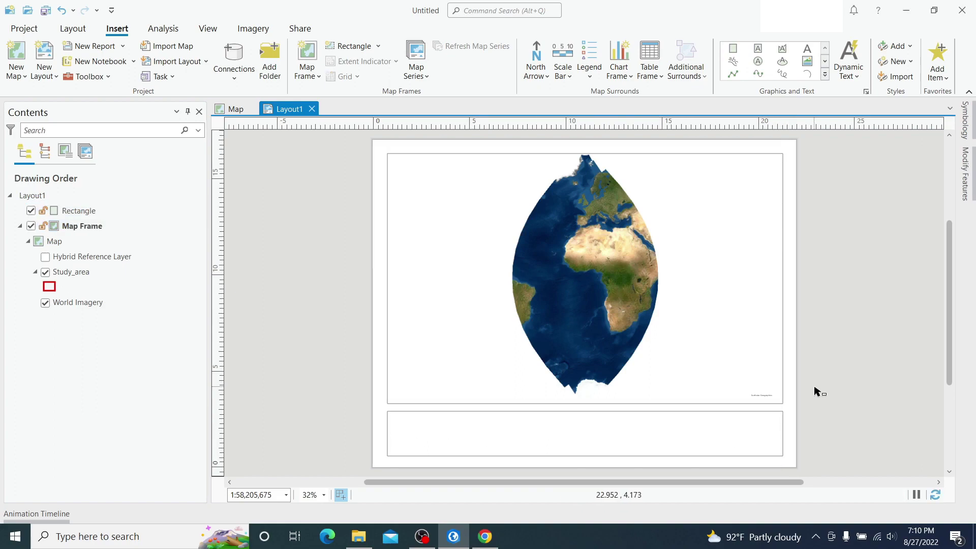
Step: Zoom the layout map frame to the Study_area layer
left_click(69, 285)
right_click(69, 276)
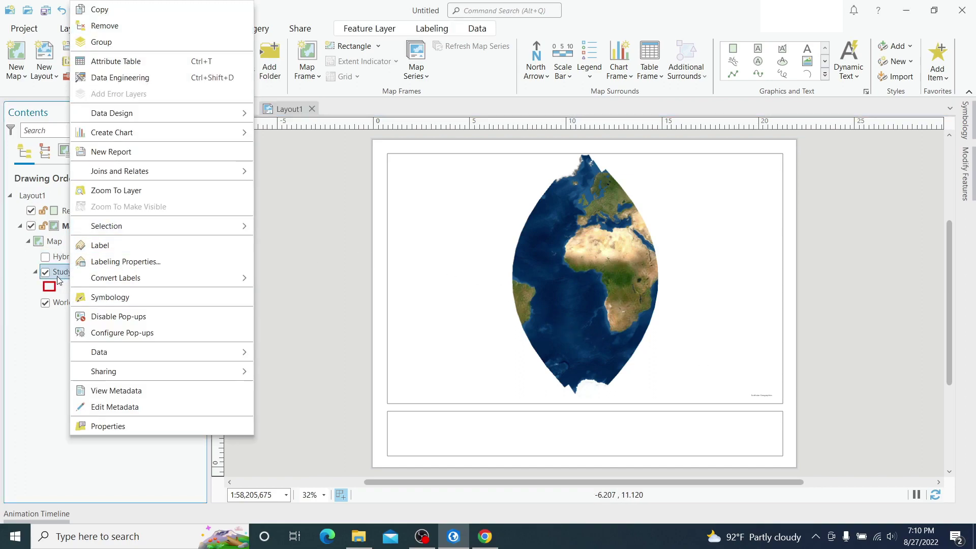
key("Escape")
left_click(98, 286)
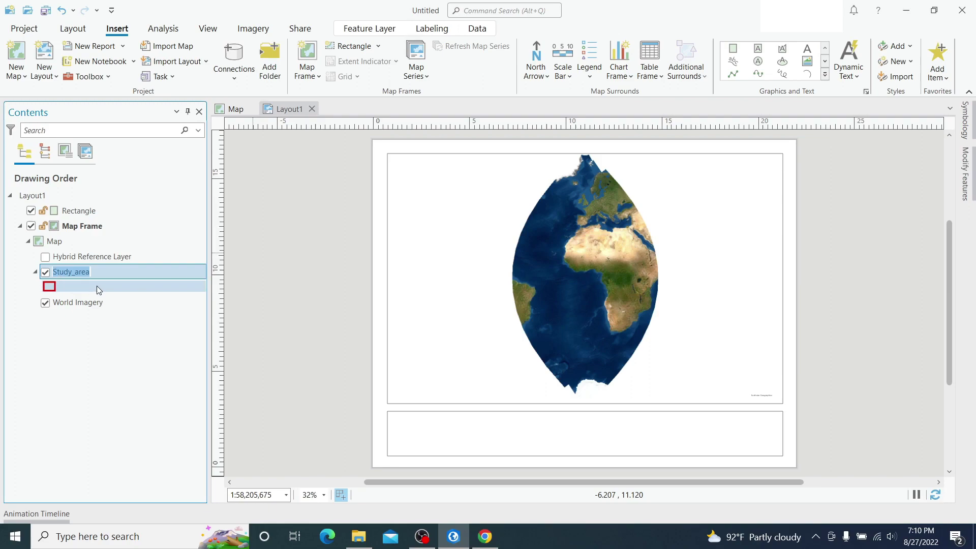
right_click(98, 277)
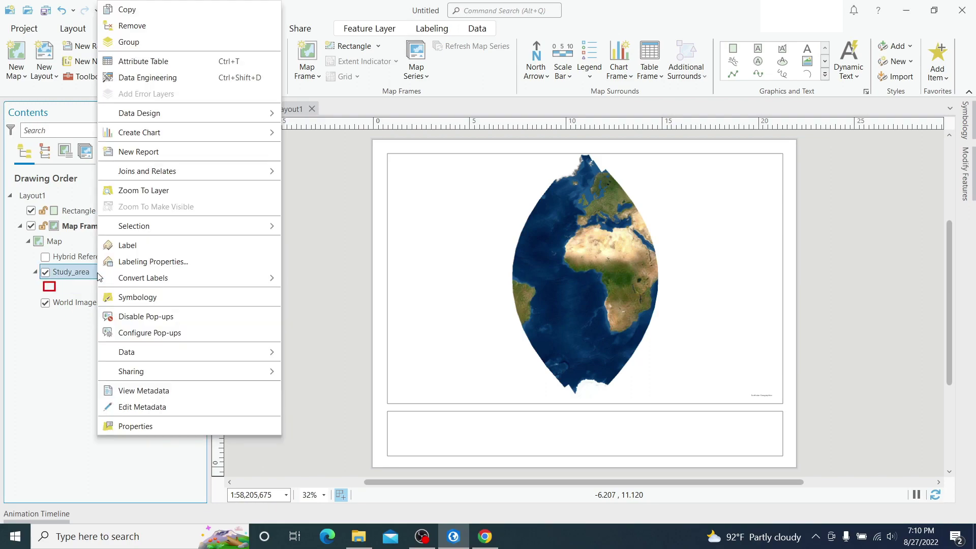
left_click(137, 192)
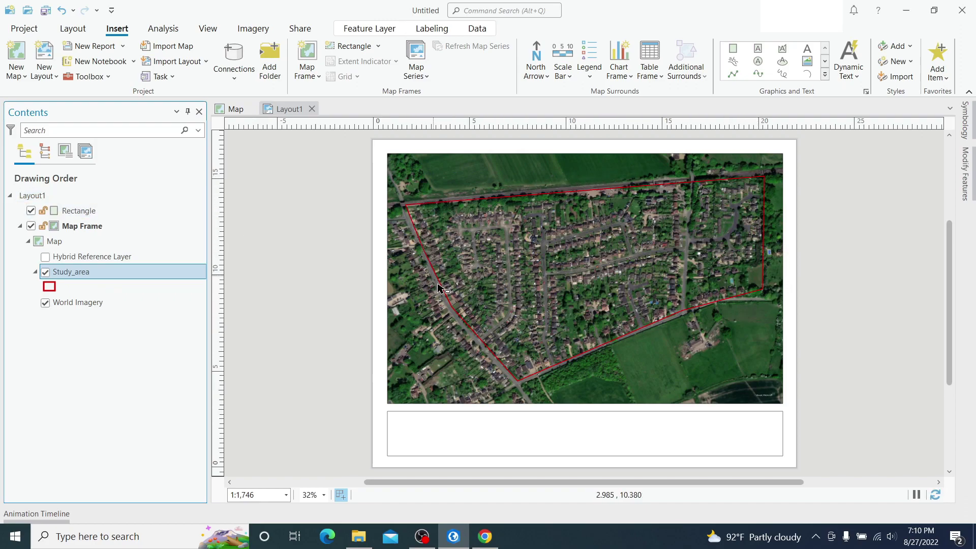
Step: Set the map frame scale to 1:500 and briefly check the map series pages list
double_click(244, 494)
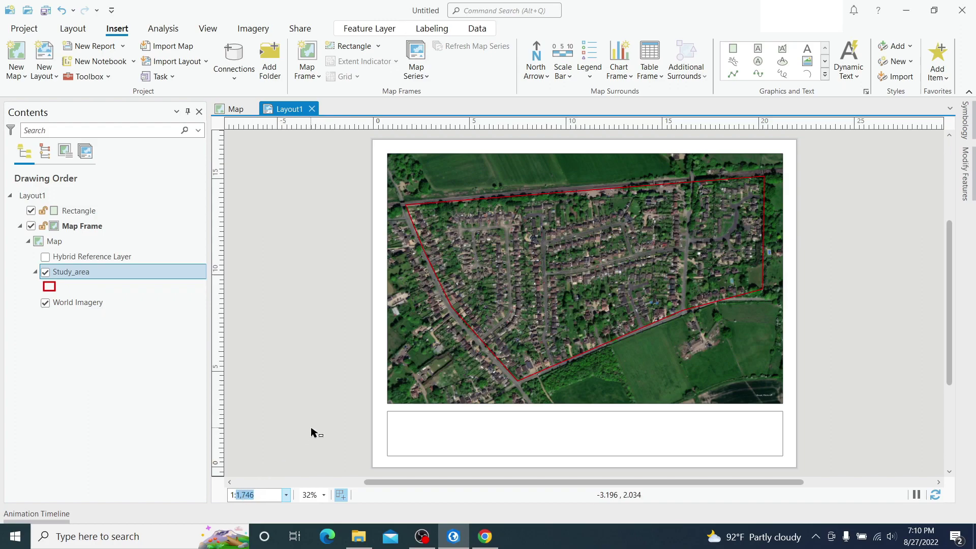
type("500")
key("Return")
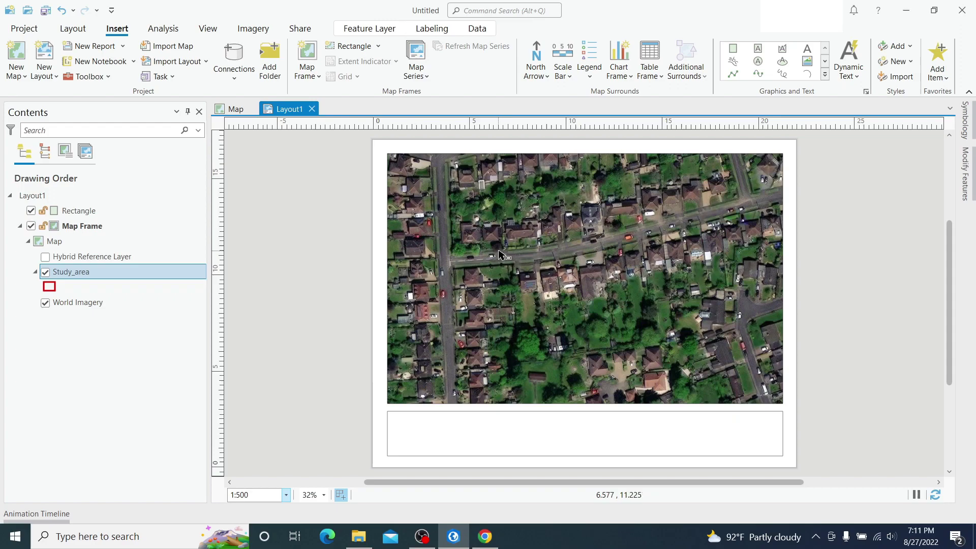
left_click(82, 156)
left_click(28, 156)
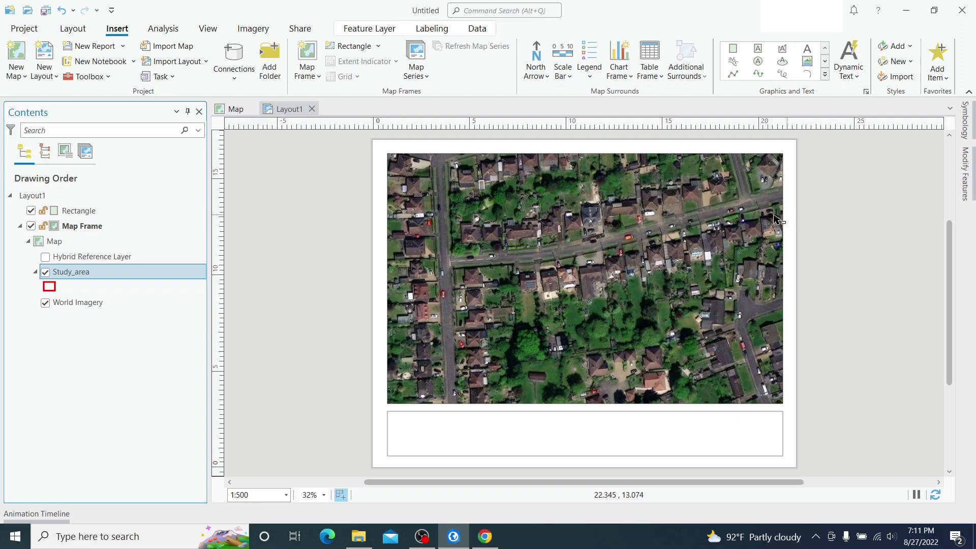
Step: Launch Grid Index Features from Geoprocessing under Cartography Tools > Map Series
left_click(212, 30)
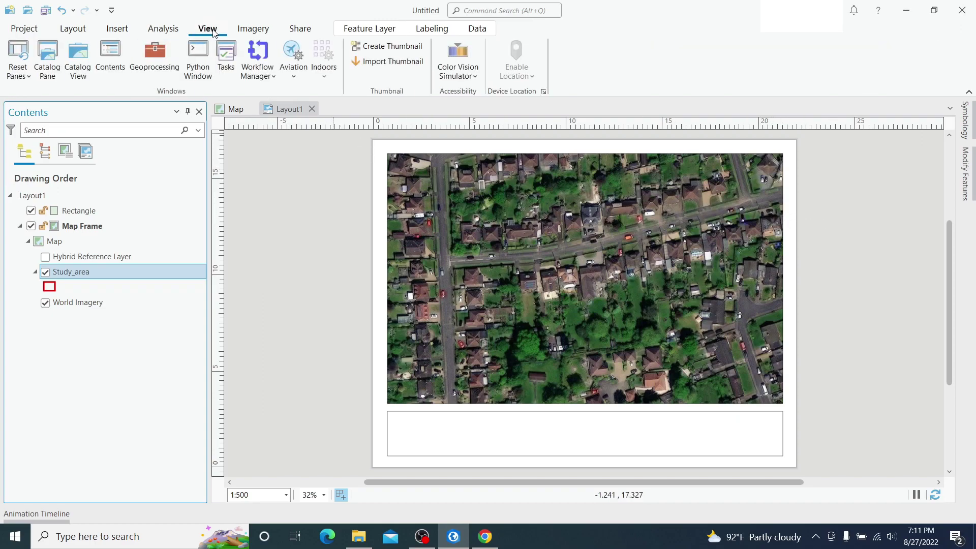
left_click(153, 68)
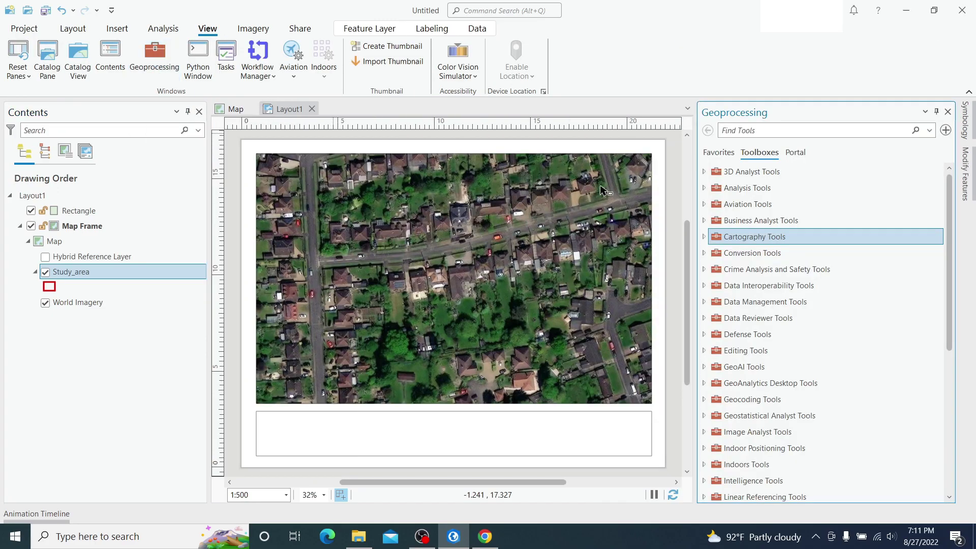
double_click(740, 241)
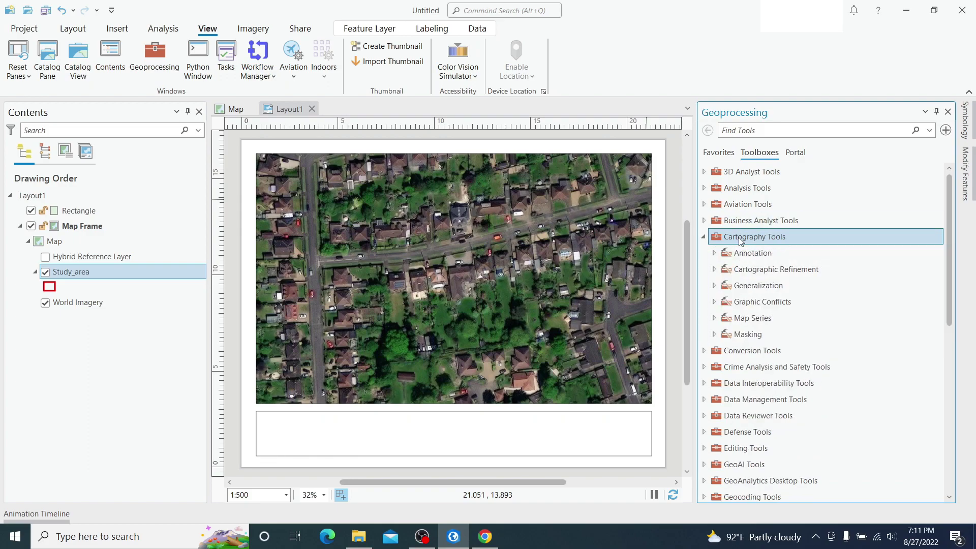
double_click(765, 321)
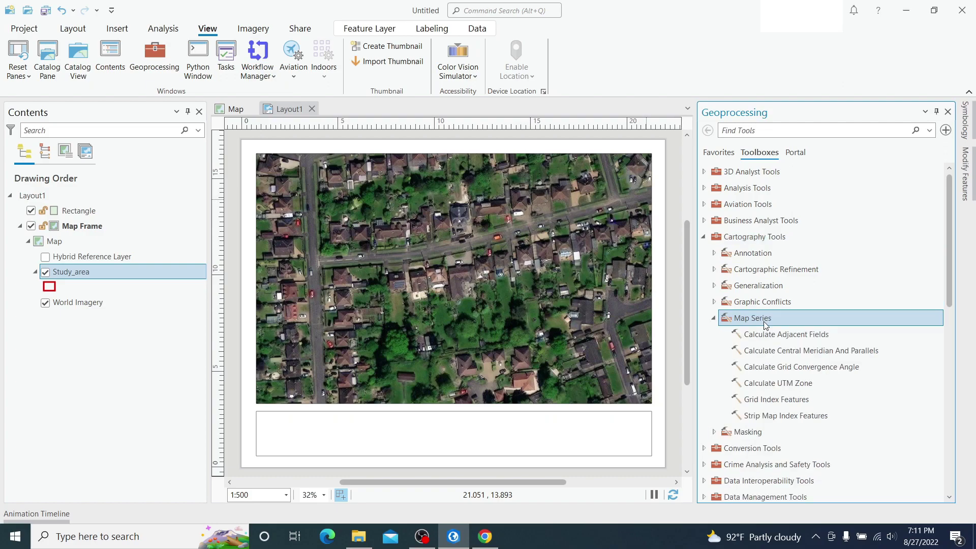
double_click(757, 401)
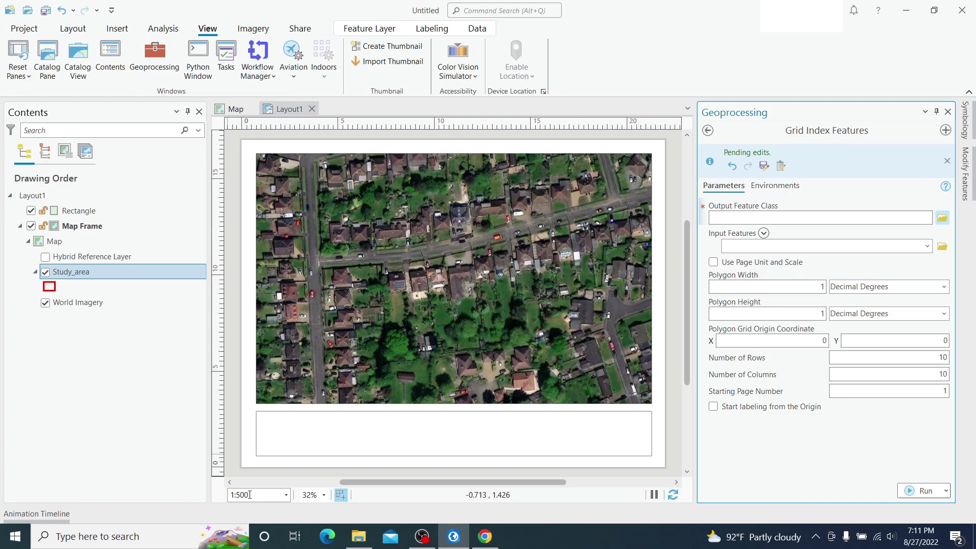
Step: Zoom to Study_area and set it as the Grid Index Features input layer
right_click(65, 272)
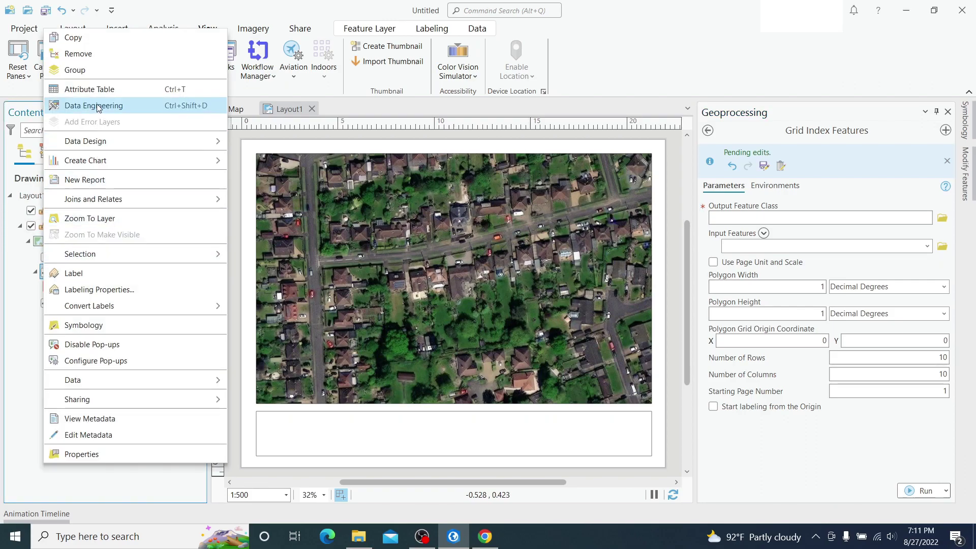
left_click(107, 220)
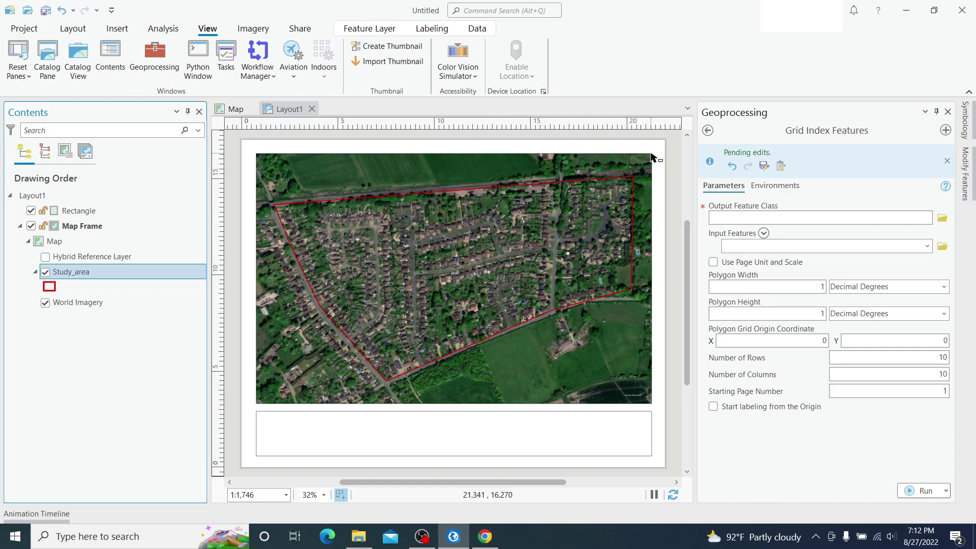
left_click(772, 245)
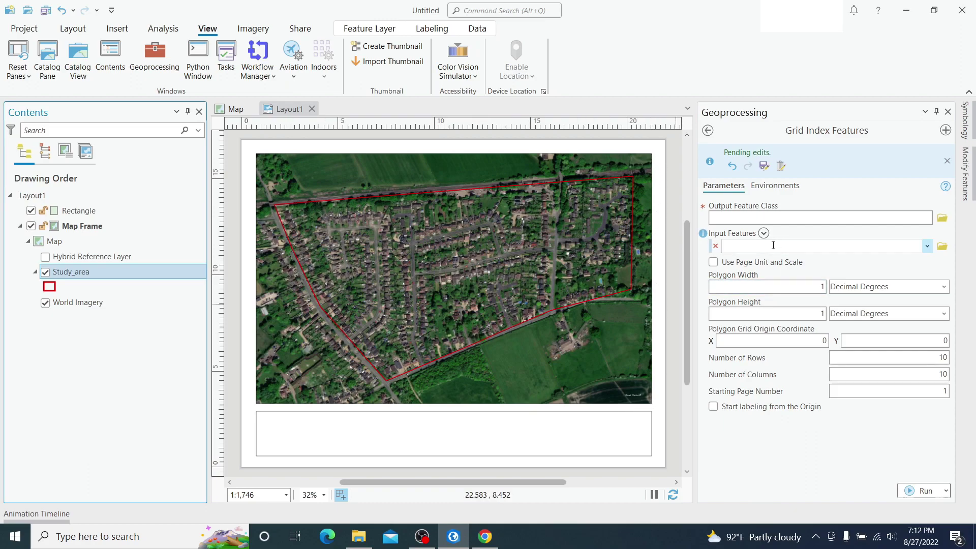
left_click(927, 247)
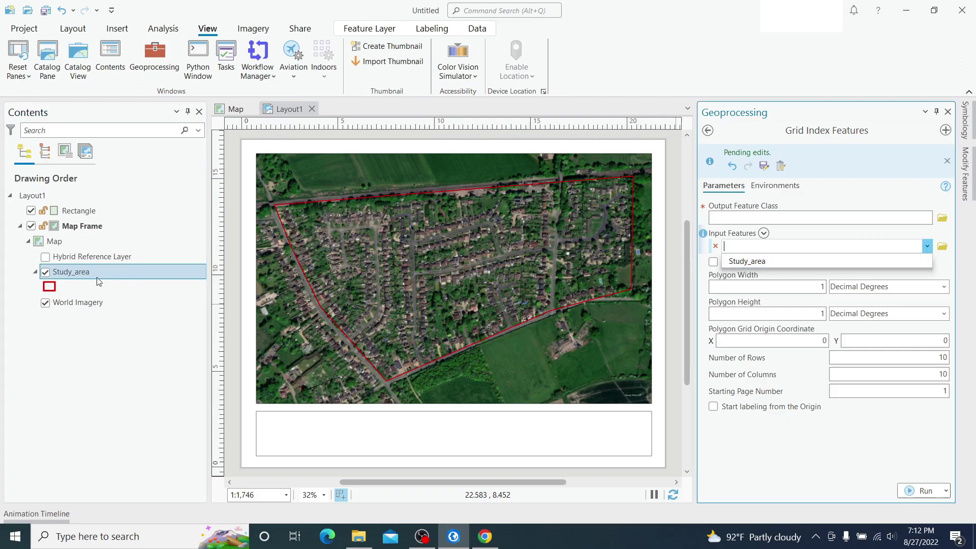
left_click_drag(66, 275, 753, 252)
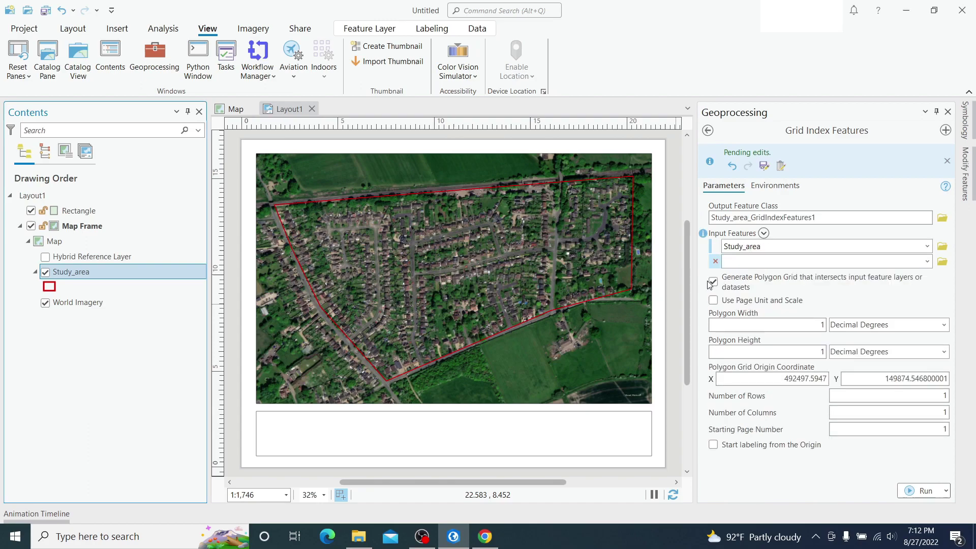
Step: Save the grid output as Grid in GIS\Map_series\series.gdb
left_click(943, 220)
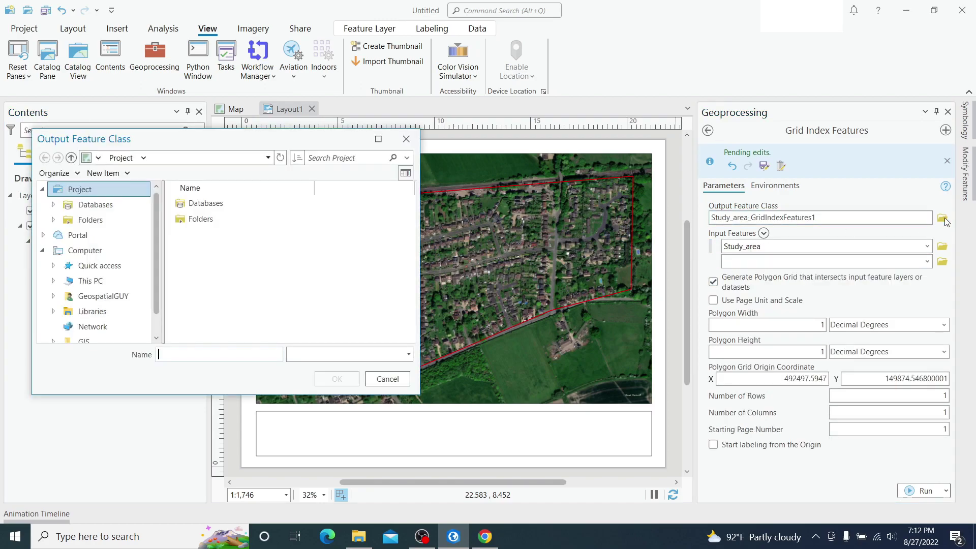
left_click(42, 235)
left_click(91, 220)
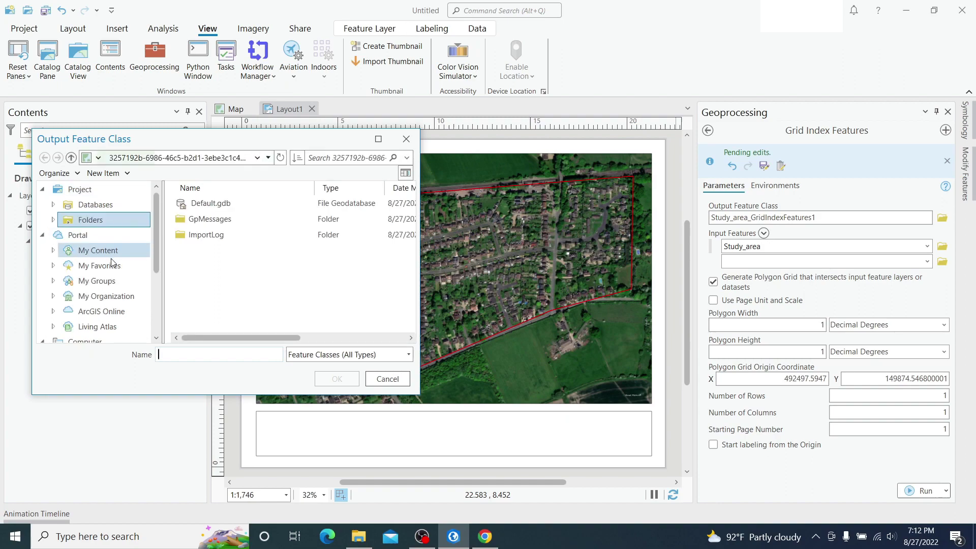
scroll(112, 263, "down", 1)
scroll(112, 267, "down", 1)
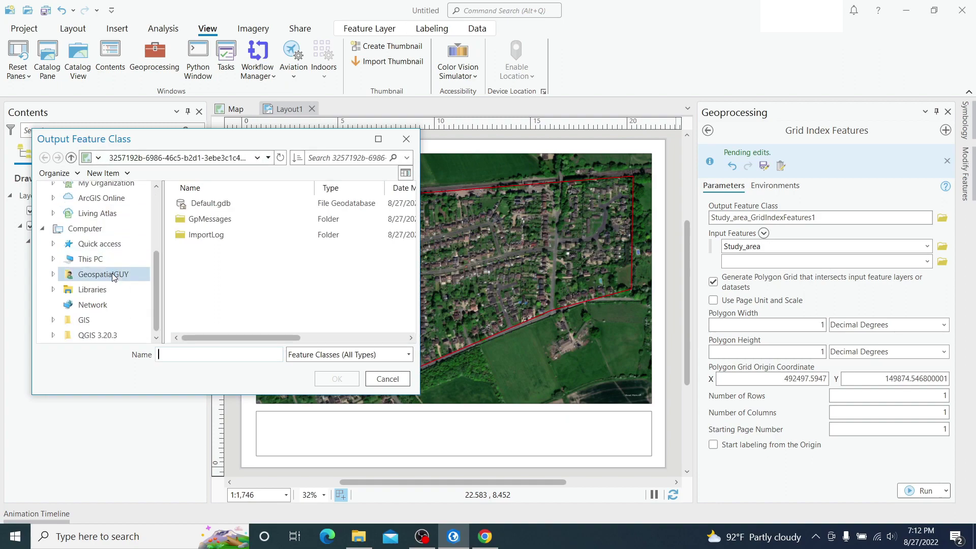
left_click(100, 323)
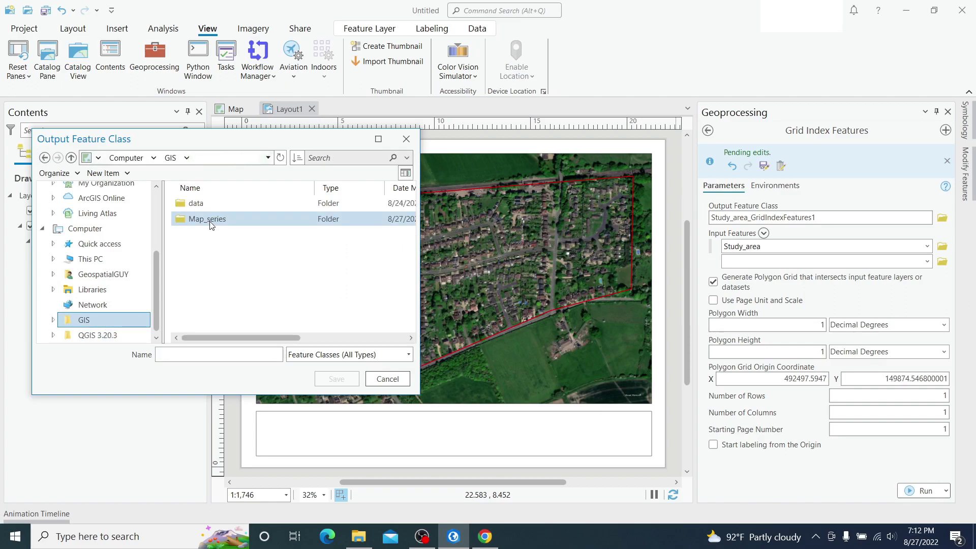
double_click(211, 220)
double_click(200, 206)
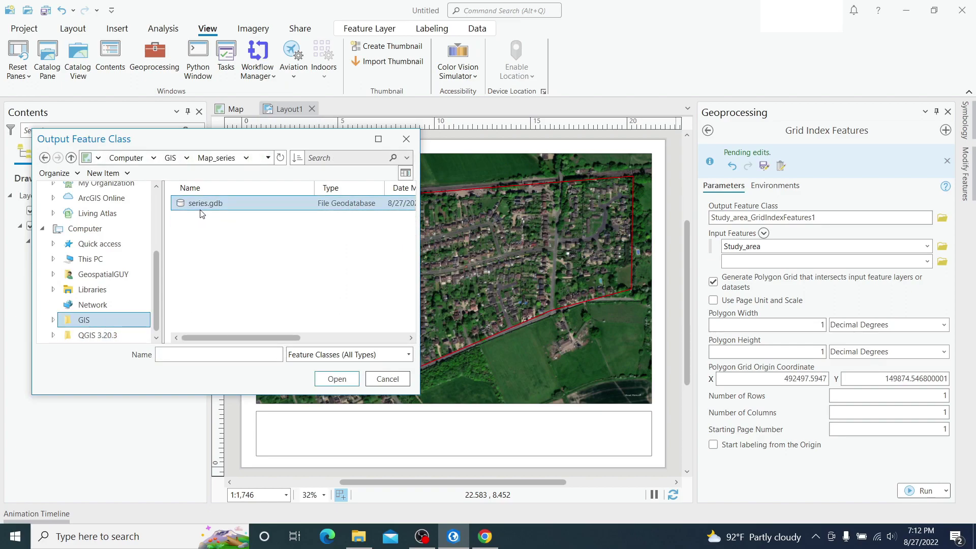
left_click(203, 356)
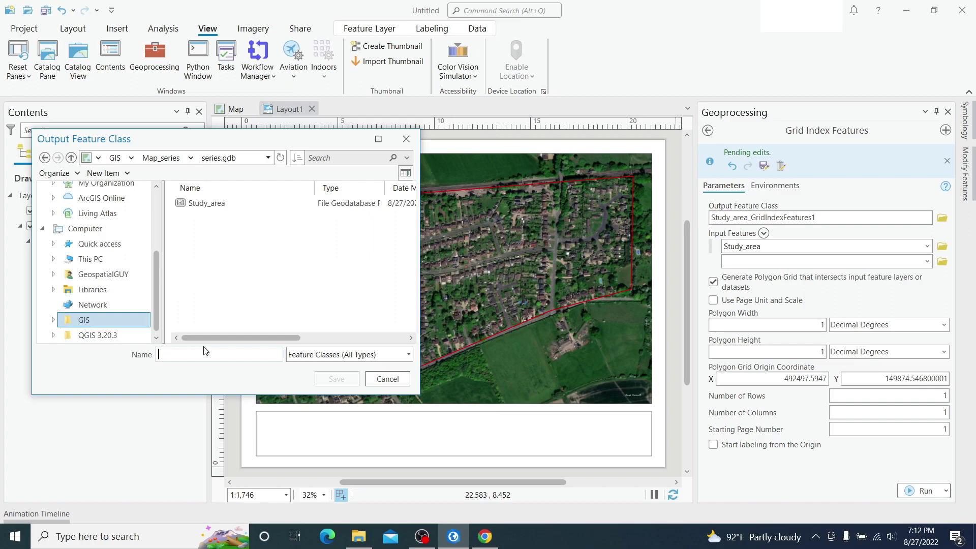
type("Grid")
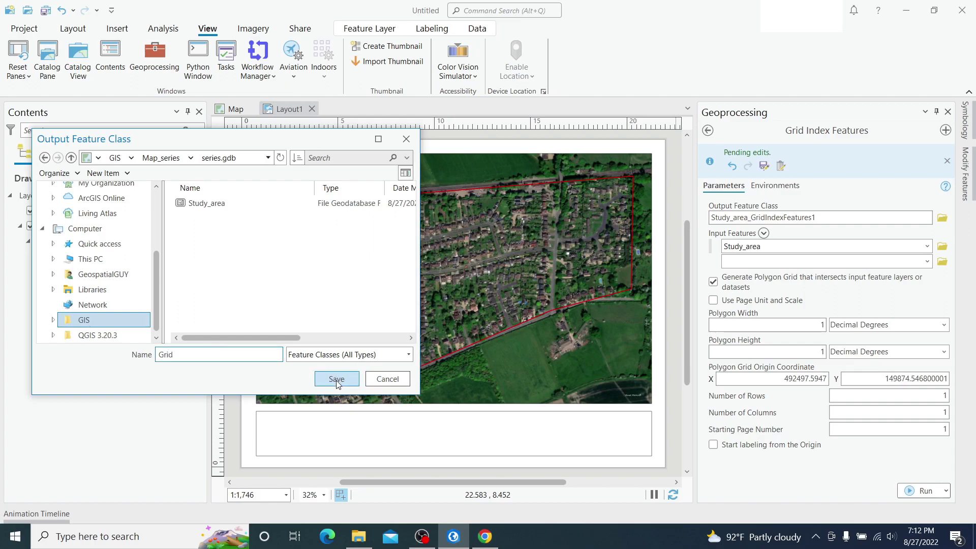
left_click(336, 380)
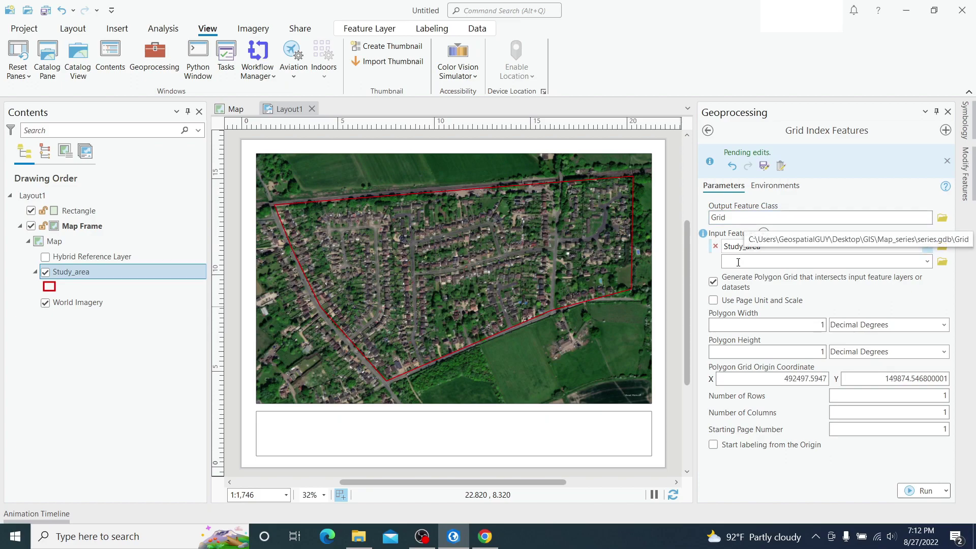
Step: Change the Polygon Width unit from decimal degrees to US Survey Inches
left_click(881, 327)
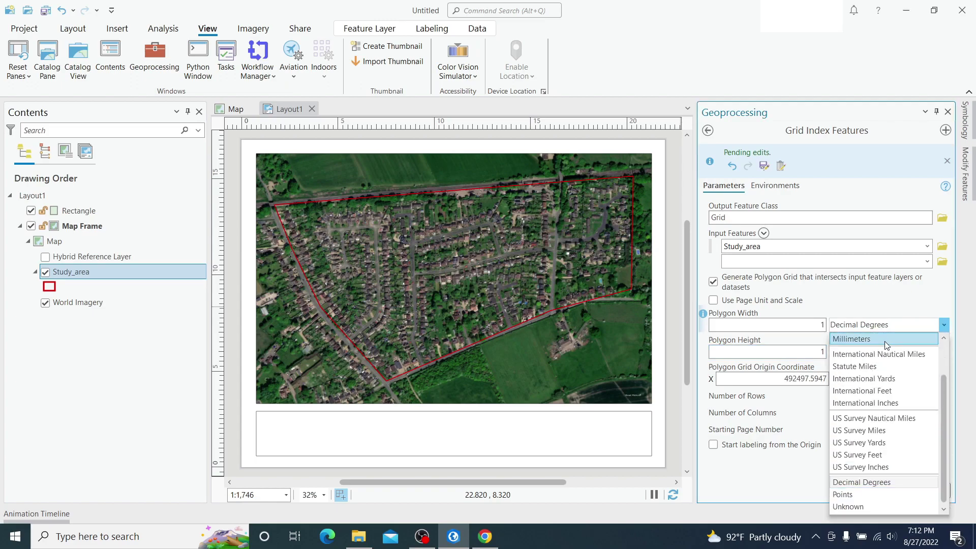
left_click(888, 327)
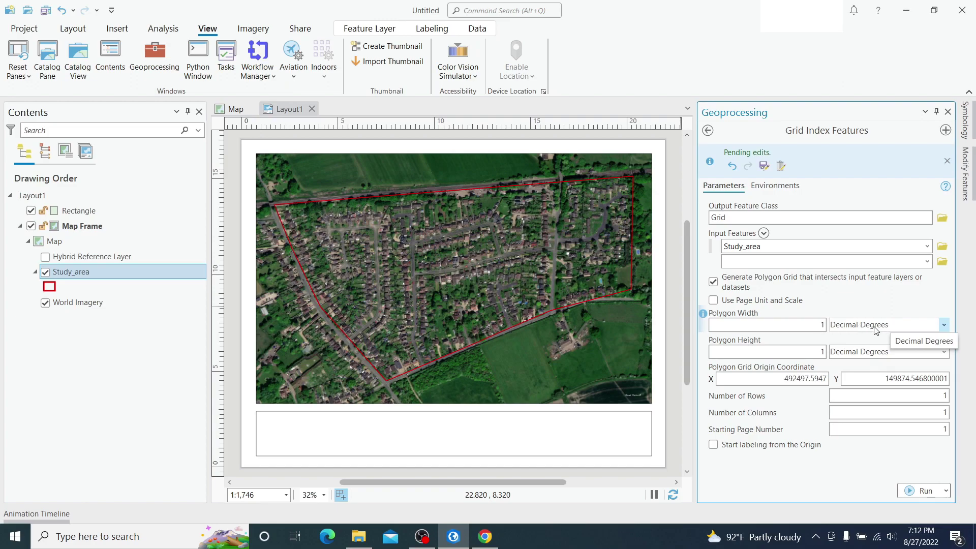
left_click(874, 330)
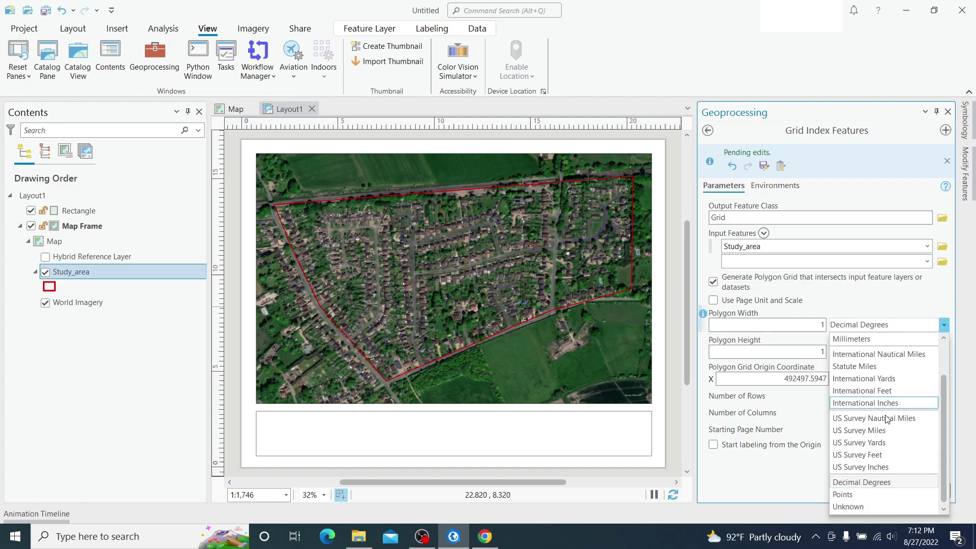
left_click(886, 467)
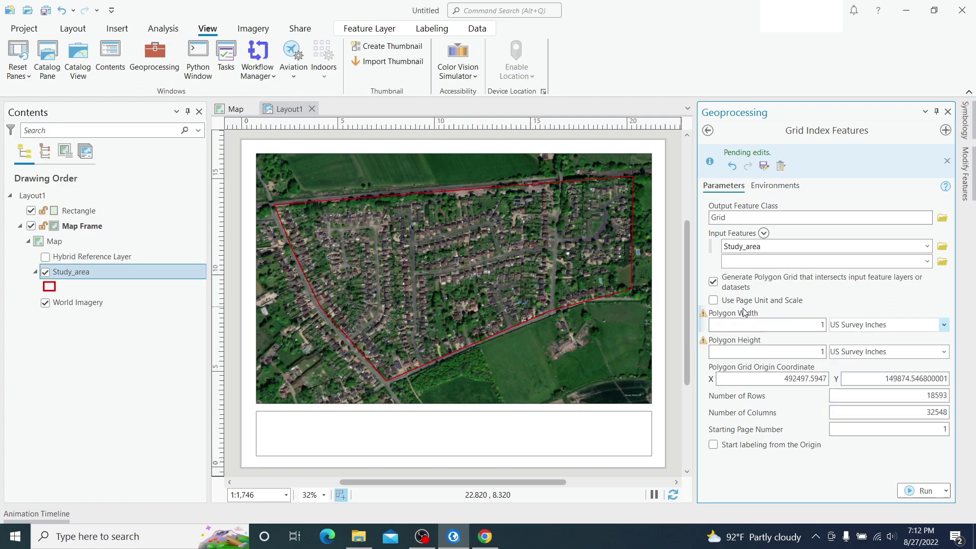
Step: Enable Use Page Unit and Scale at map scale 500, giving 3 rows and 4 columns
mouse_move(713, 301)
left_click(714, 300)
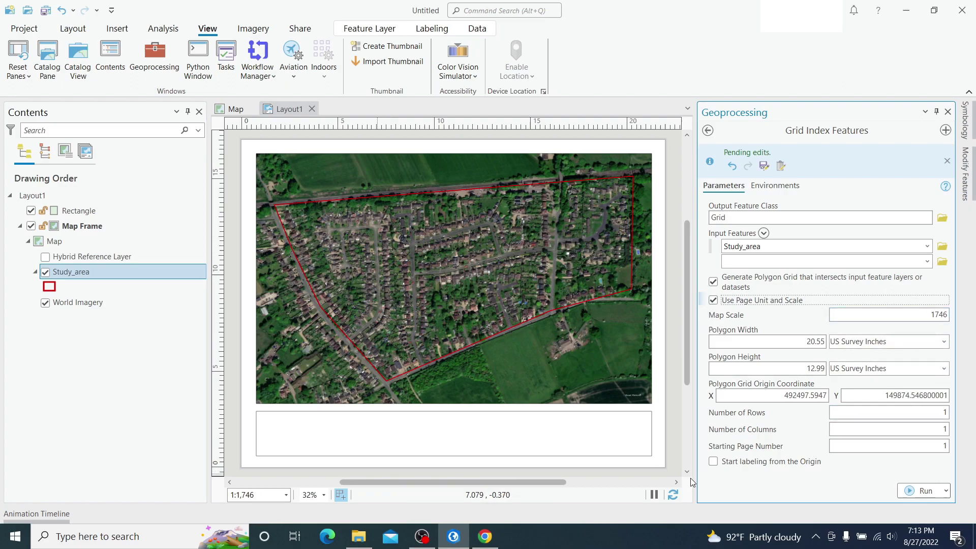
double_click(928, 314)
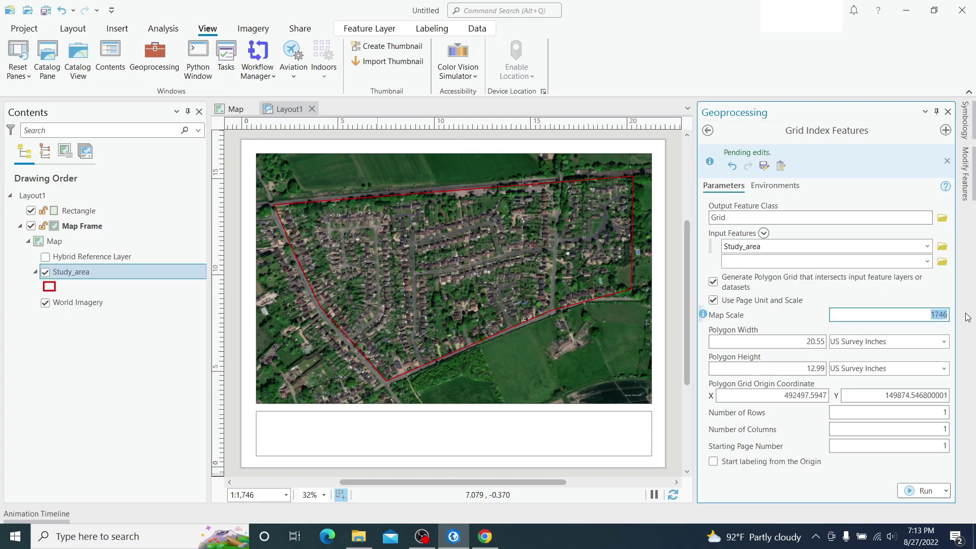
type("500")
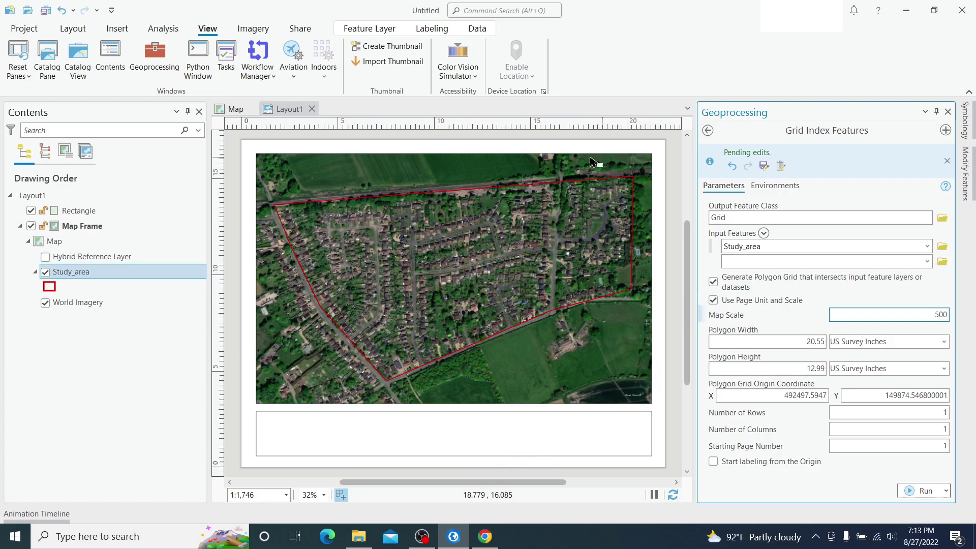
left_click(798, 338)
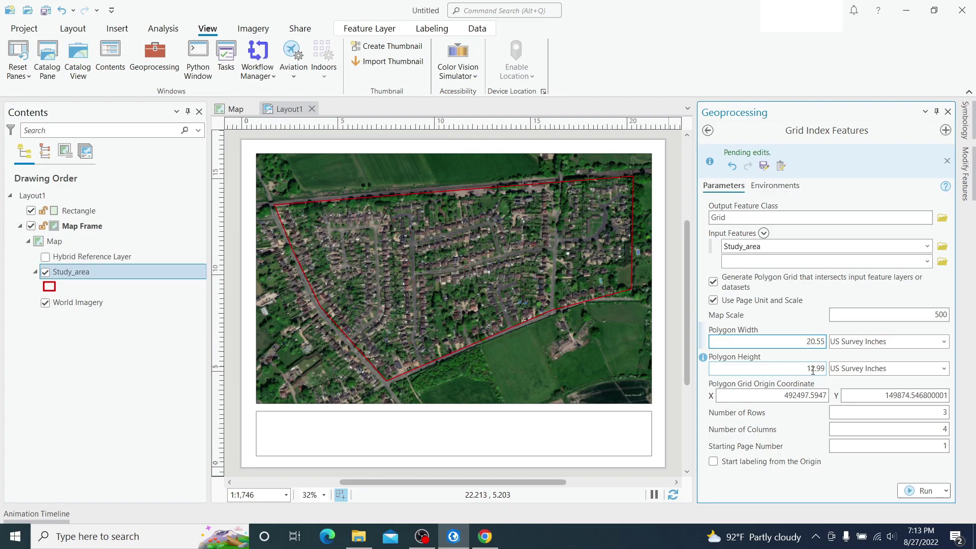
left_click(361, 259)
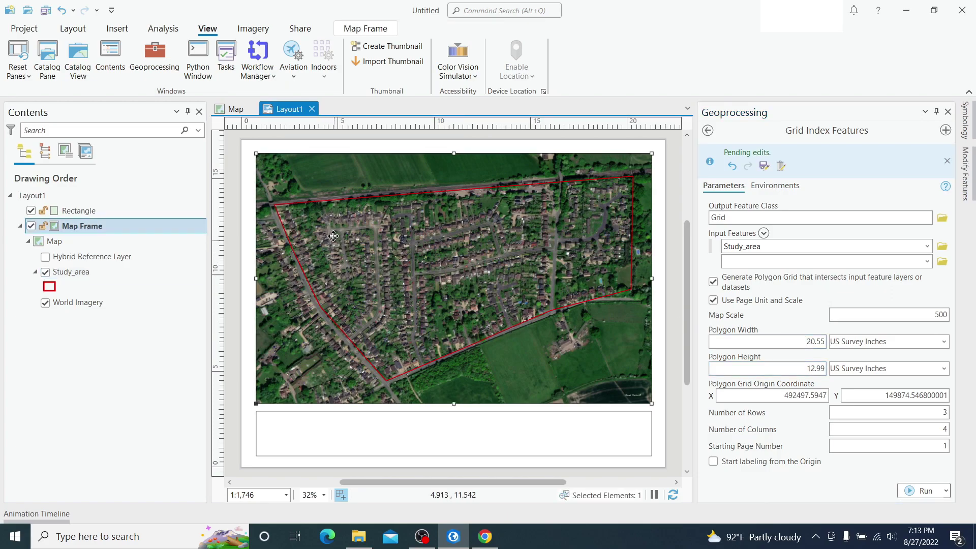
right_click(332, 236)
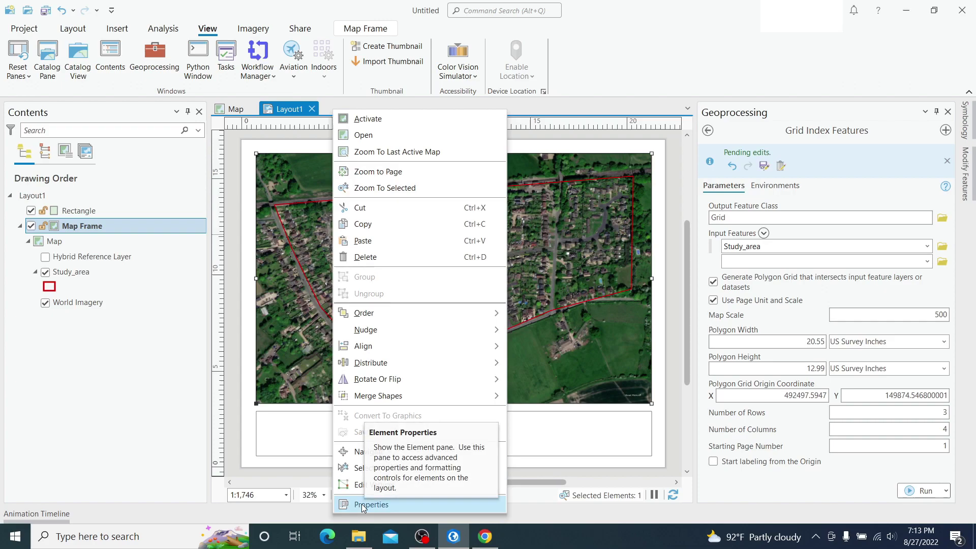
left_click(362, 504)
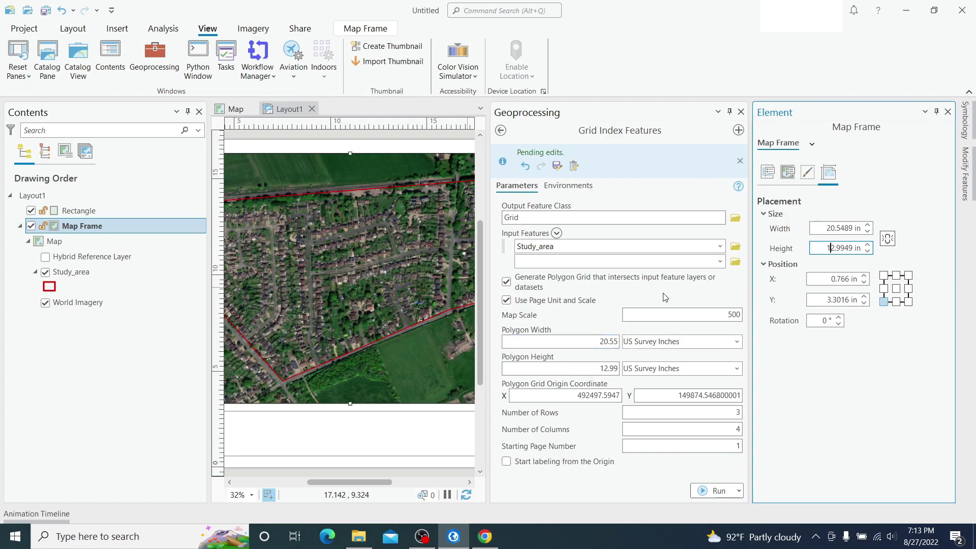
left_click(823, 228)
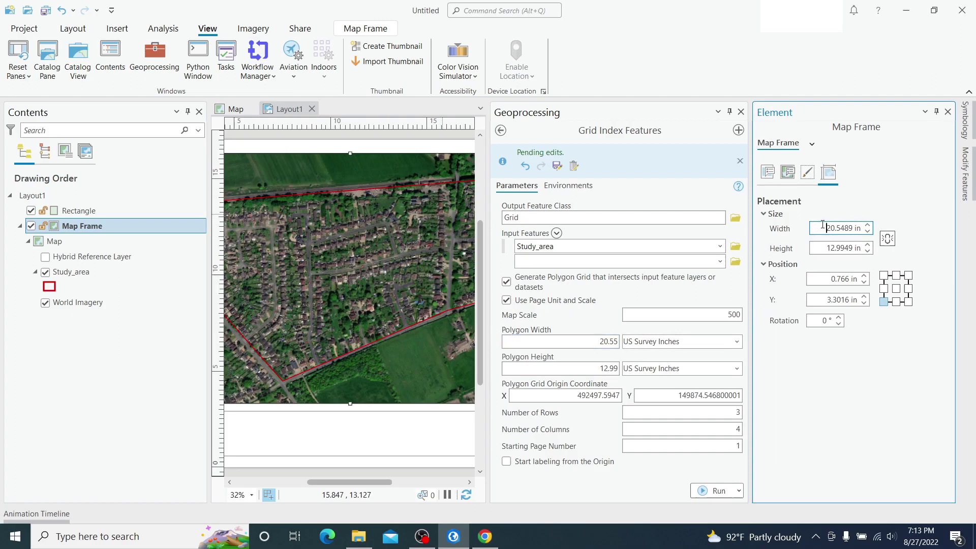
key("ctrl+a")
key("Tab")
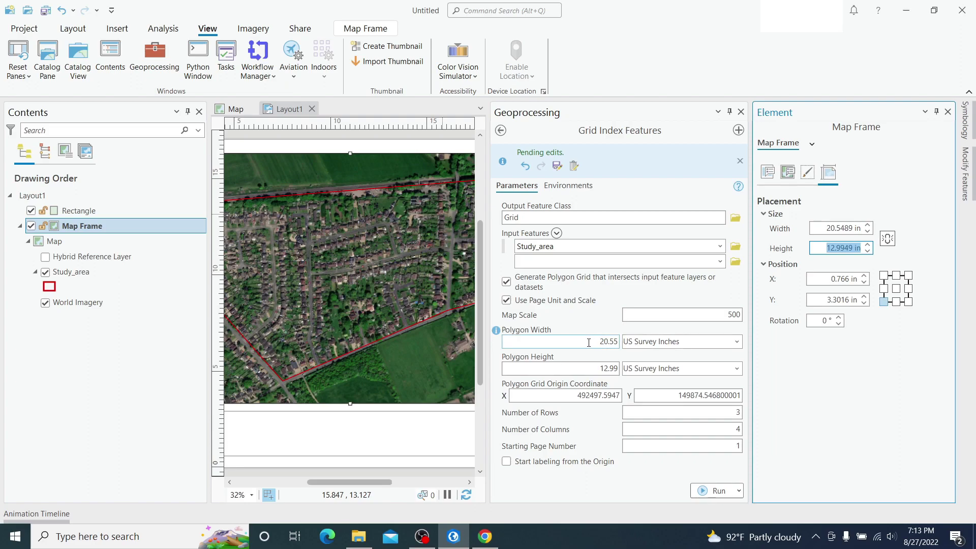
left_click(592, 368)
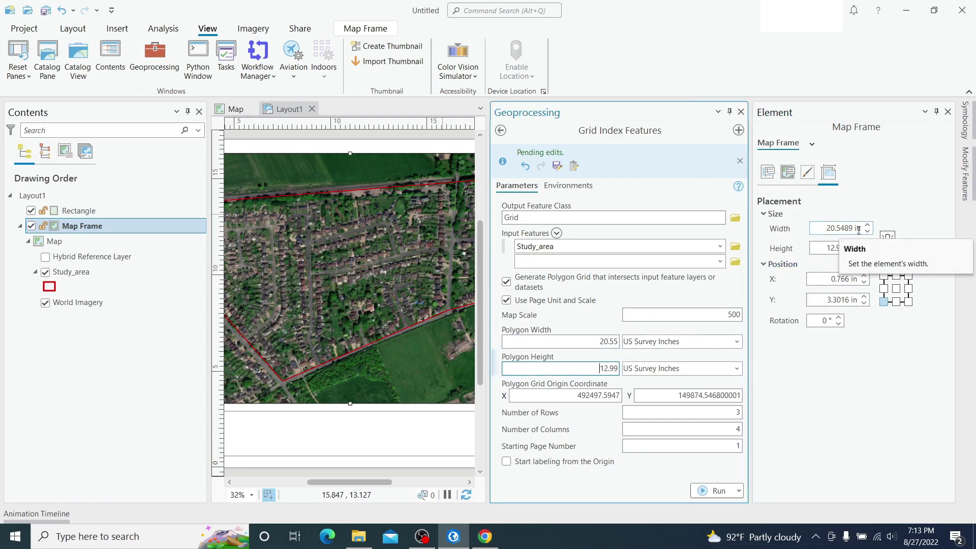
left_click(948, 111)
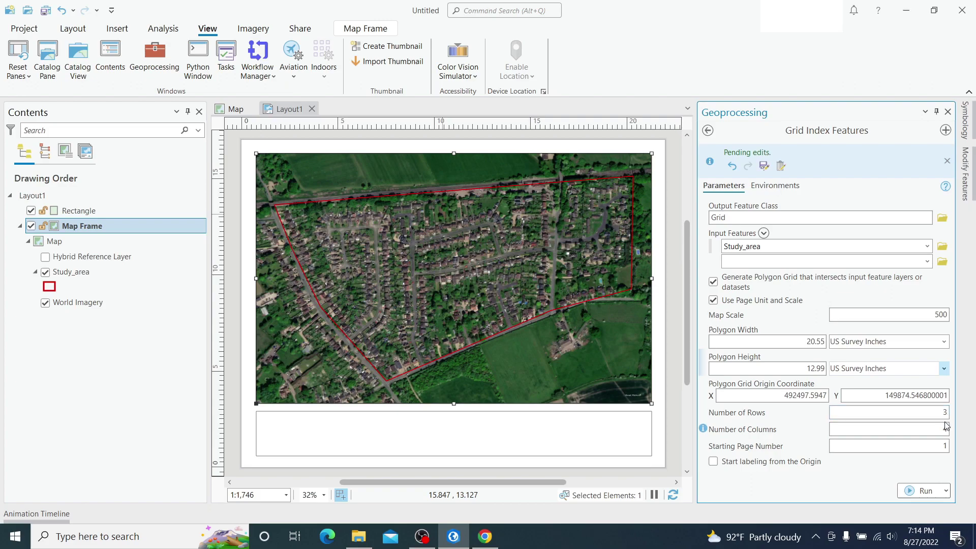
Step: Run Grid Index Features to create the 3×4 Grid layer and view it on the map
left_click(918, 492)
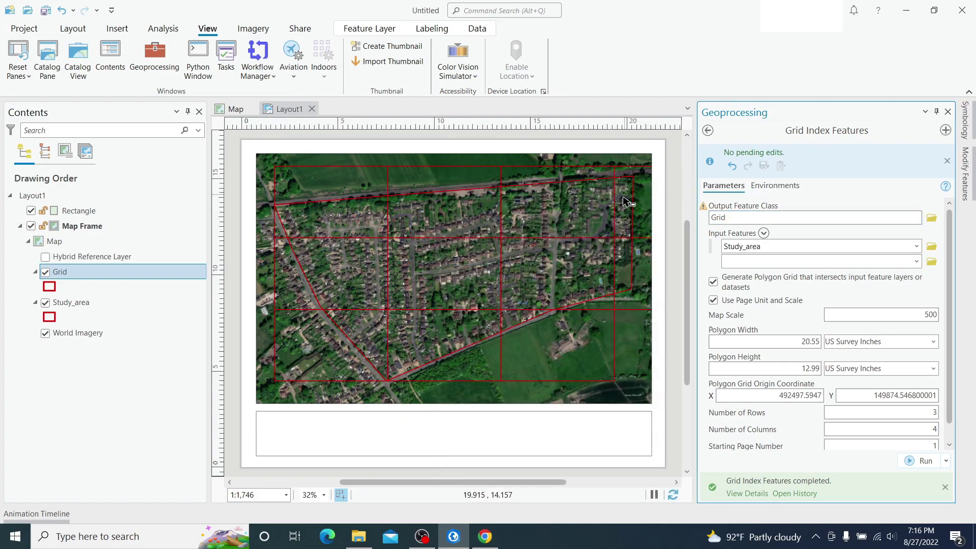
left_click(233, 109)
double_click(483, 312)
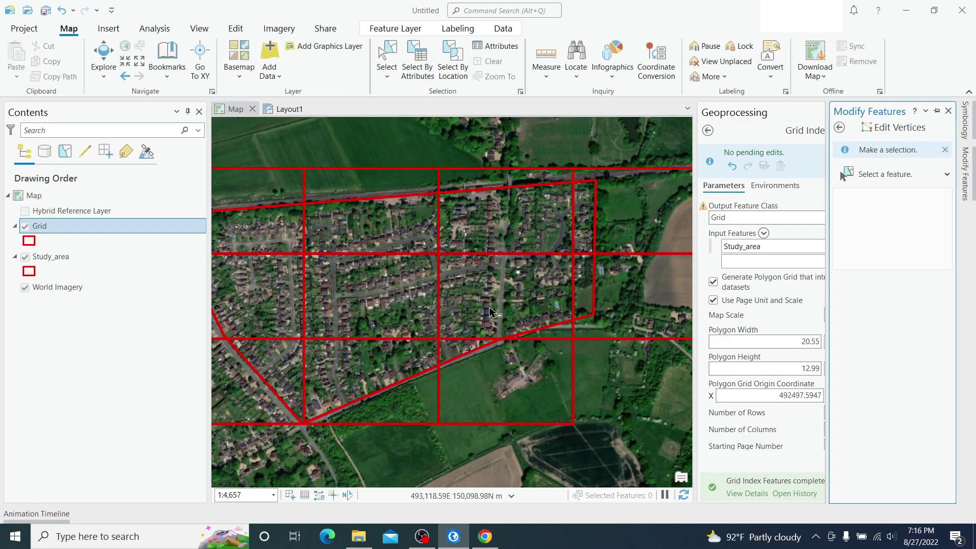
scroll(492, 313, "down", 3)
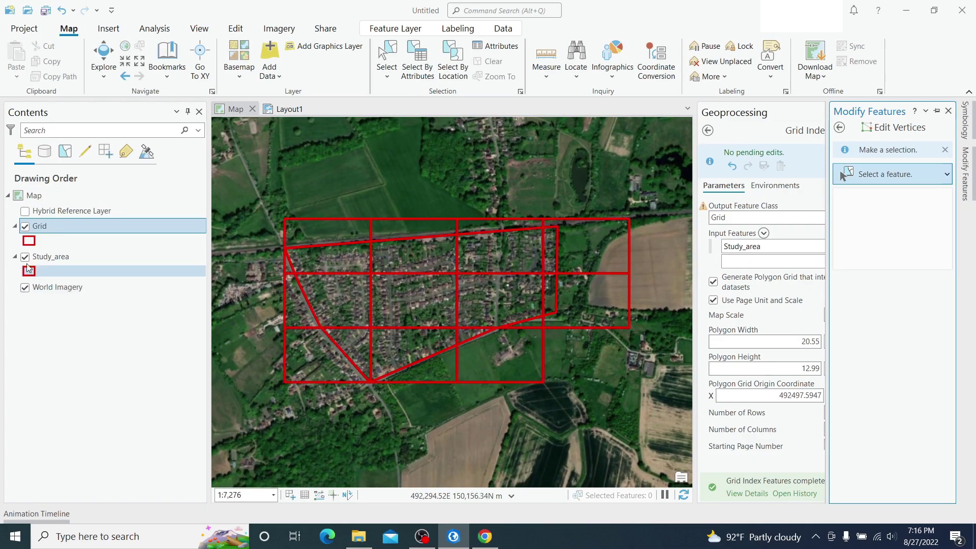
Step: Give the Grid polygons a blue outline, then return to Layout1 with Grid selected
left_click(28, 242)
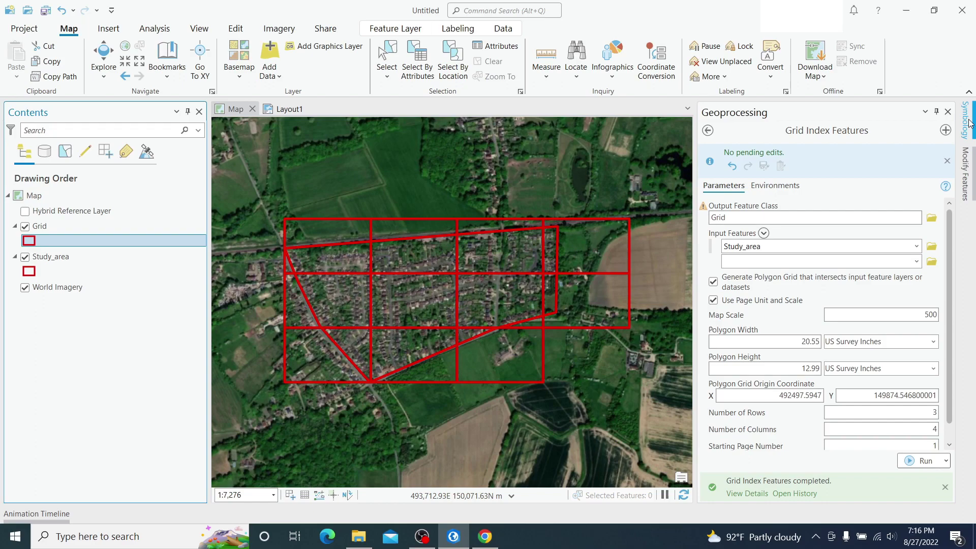
left_click(946, 238)
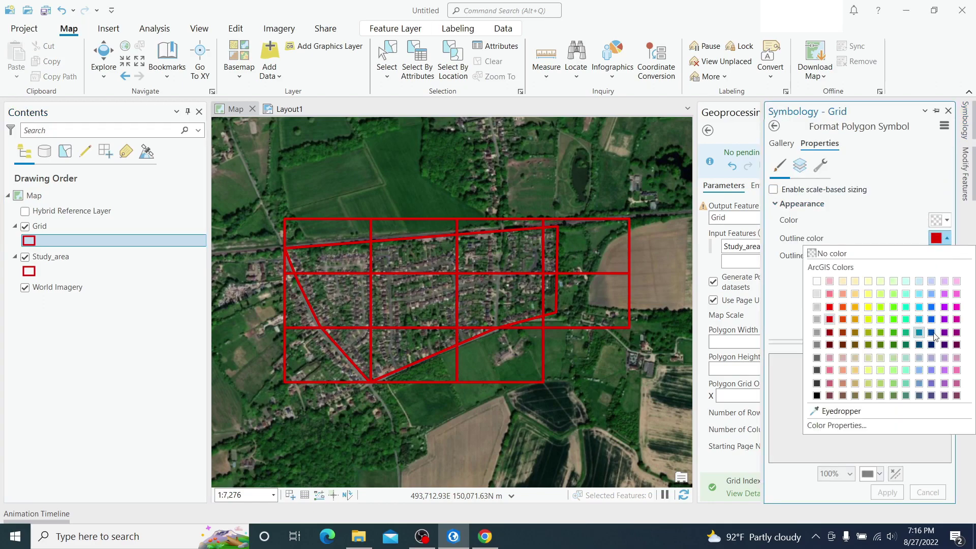
left_click(931, 320)
left_click(886, 491)
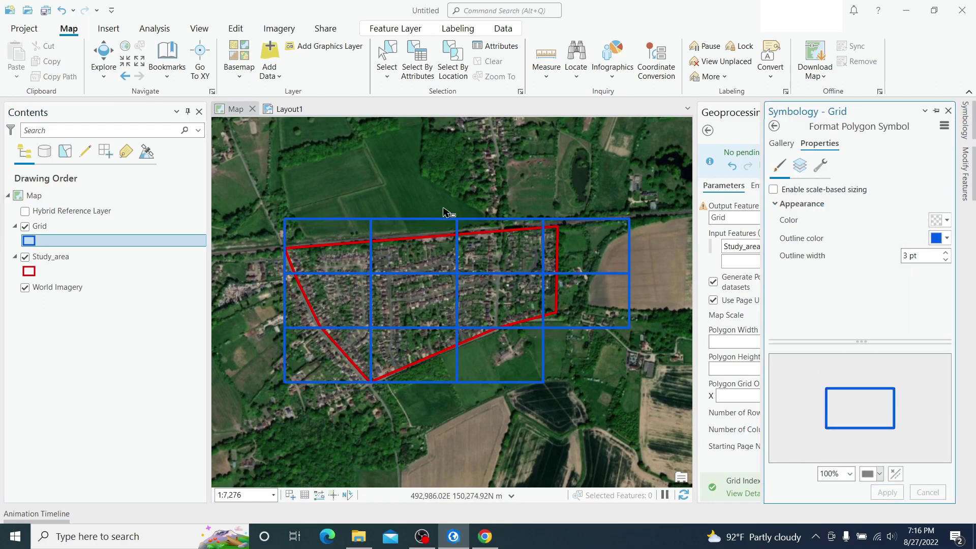
left_click(450, 172)
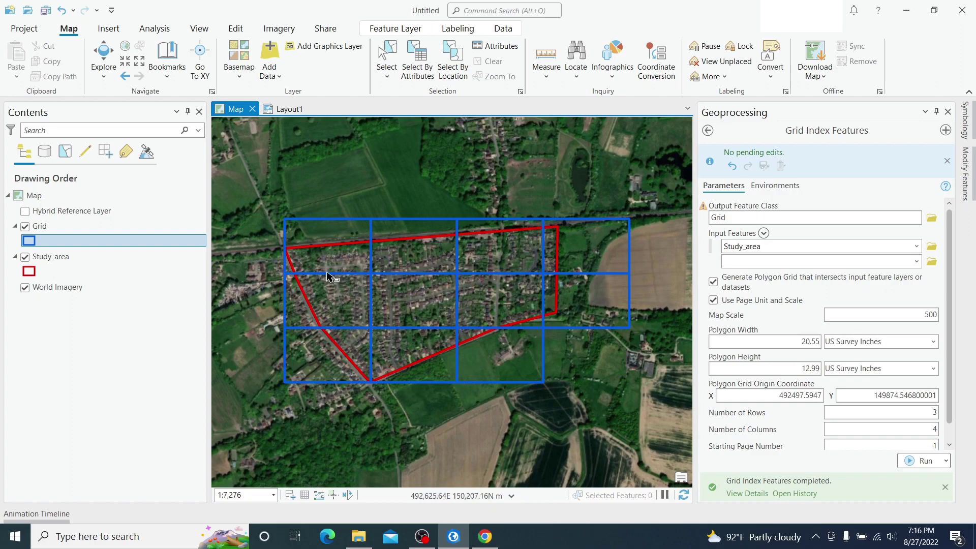
left_click(52, 227)
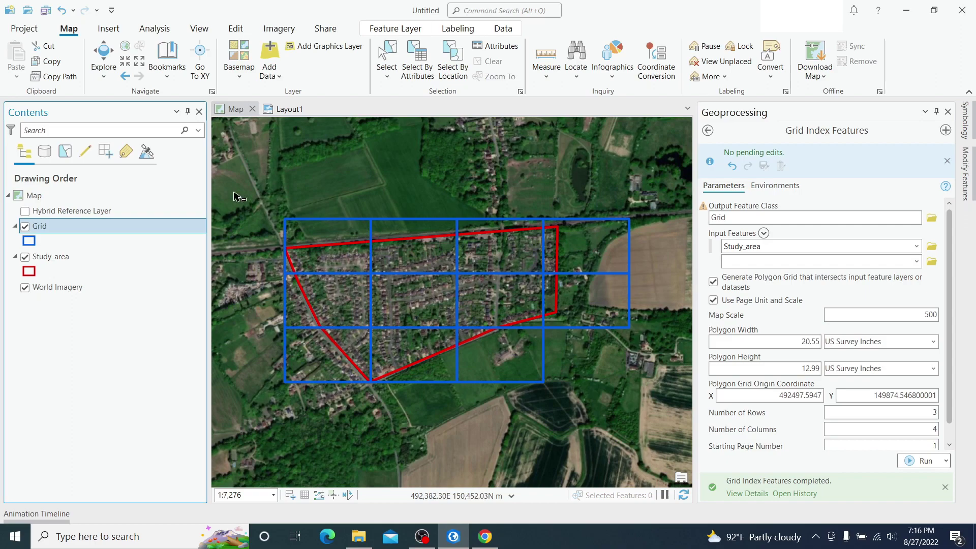
left_click(289, 109)
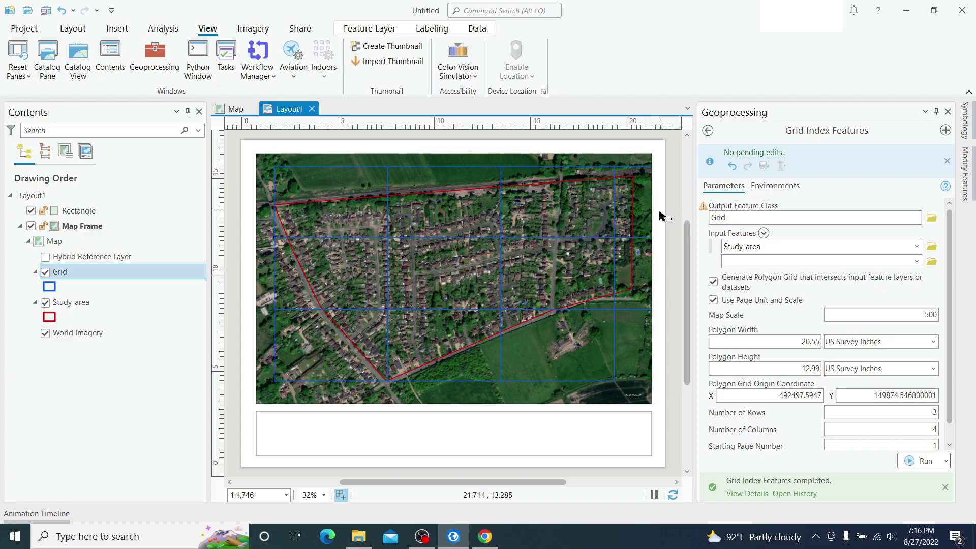
Step: Open Layout1's properties on the Map Series tab and list the series types
left_click(146, 374)
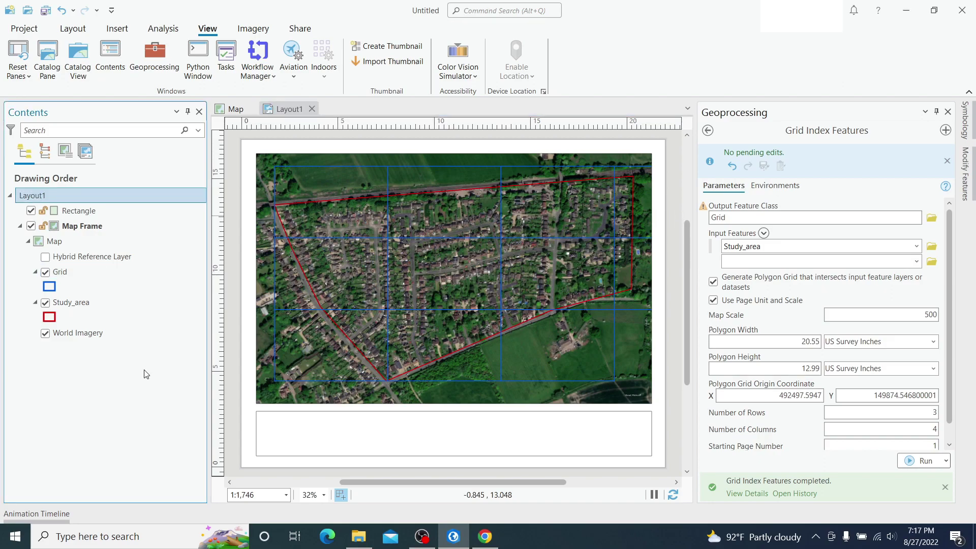
right_click(32, 196)
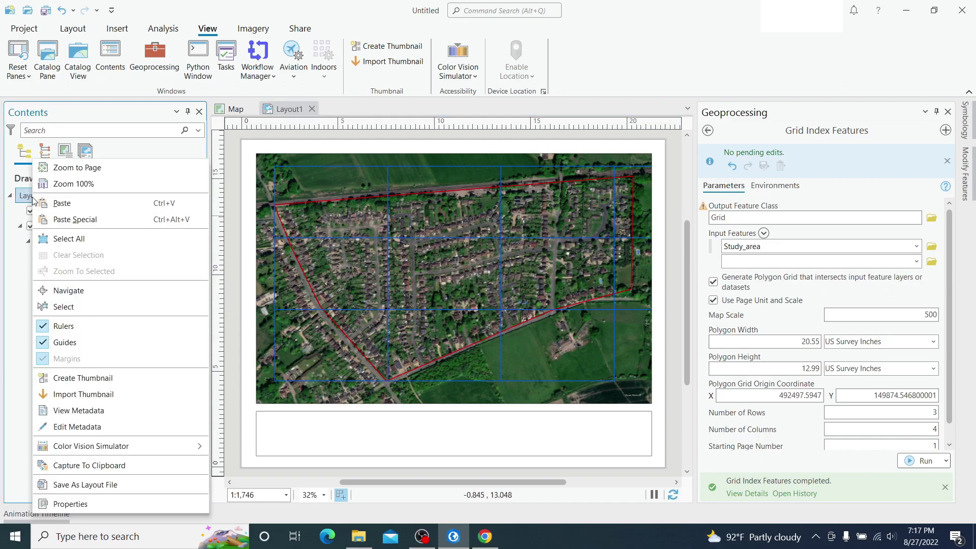
left_click(78, 504)
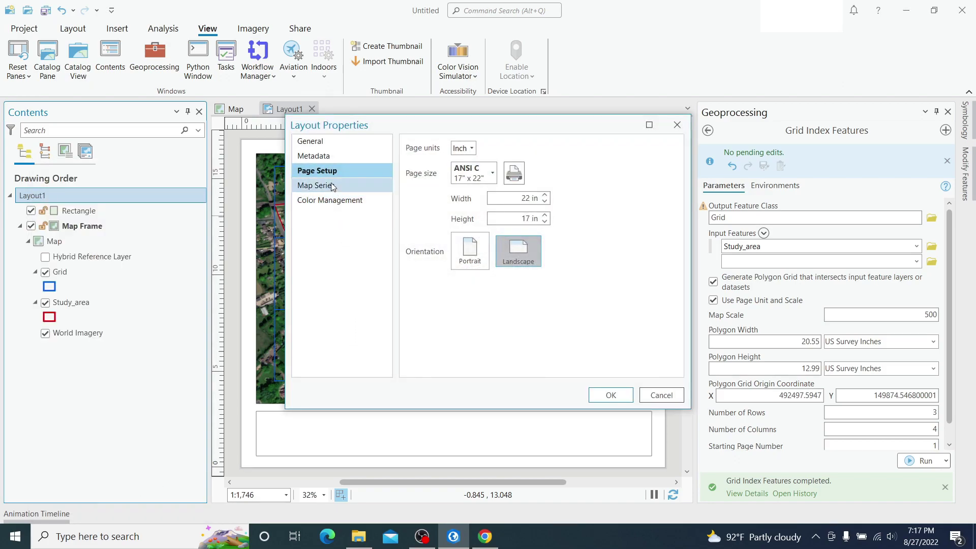
left_click(333, 187)
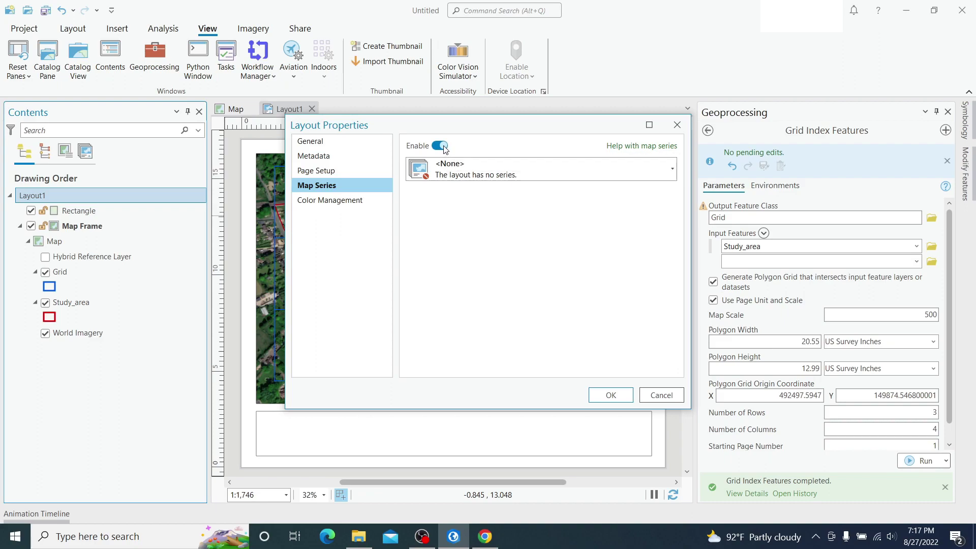
left_click(479, 176)
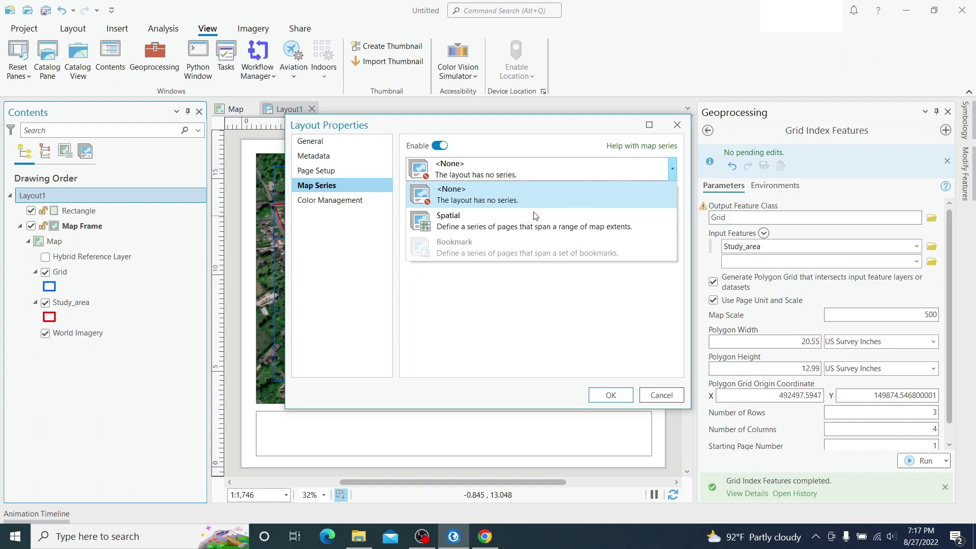
Step: Make the map series Spatial, indexed on the Grid layer and sorted by PageNumber
left_click(460, 225)
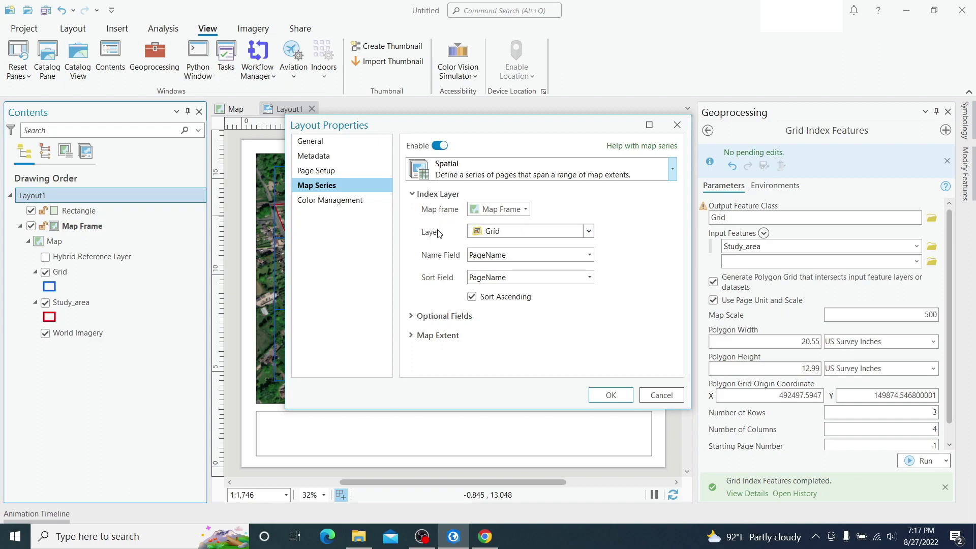
left_click(589, 232)
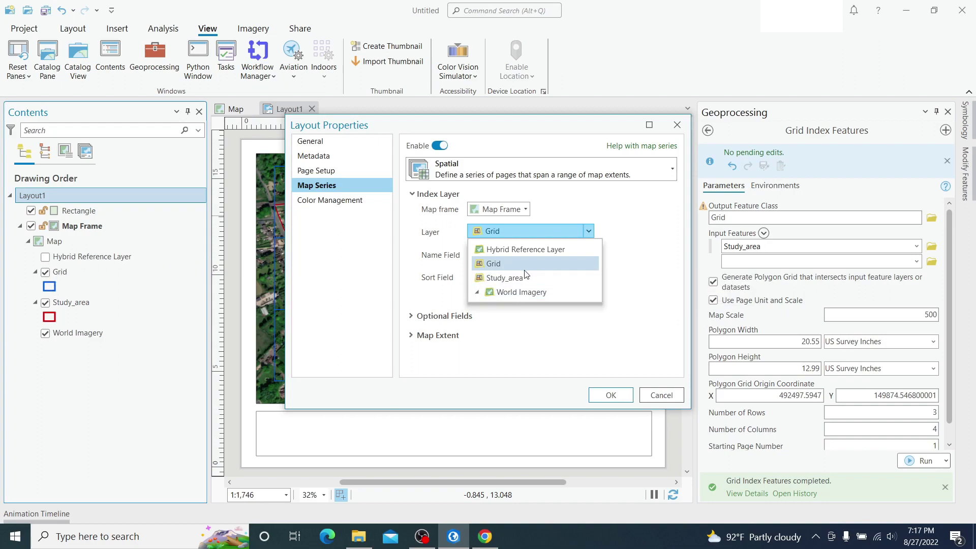
left_click(510, 264)
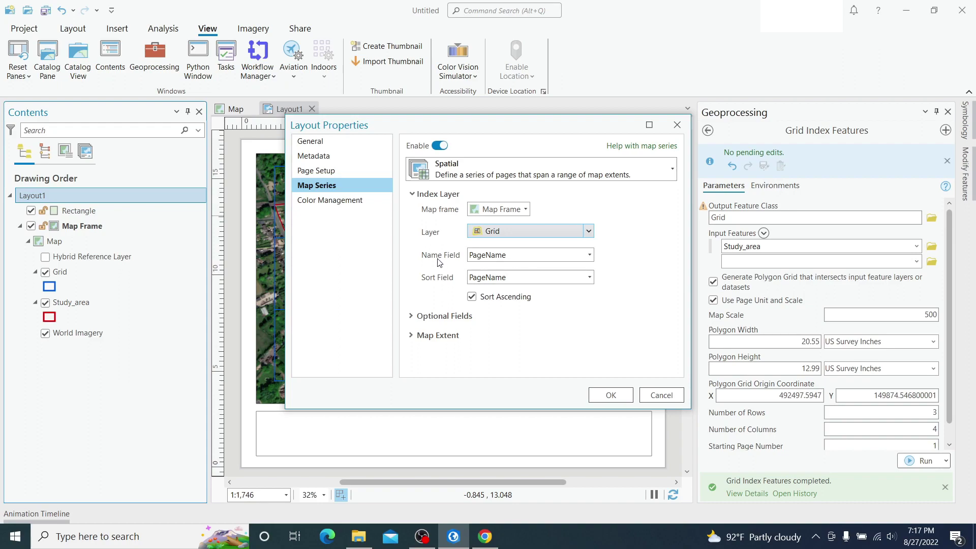
mouse_move(529, 276)
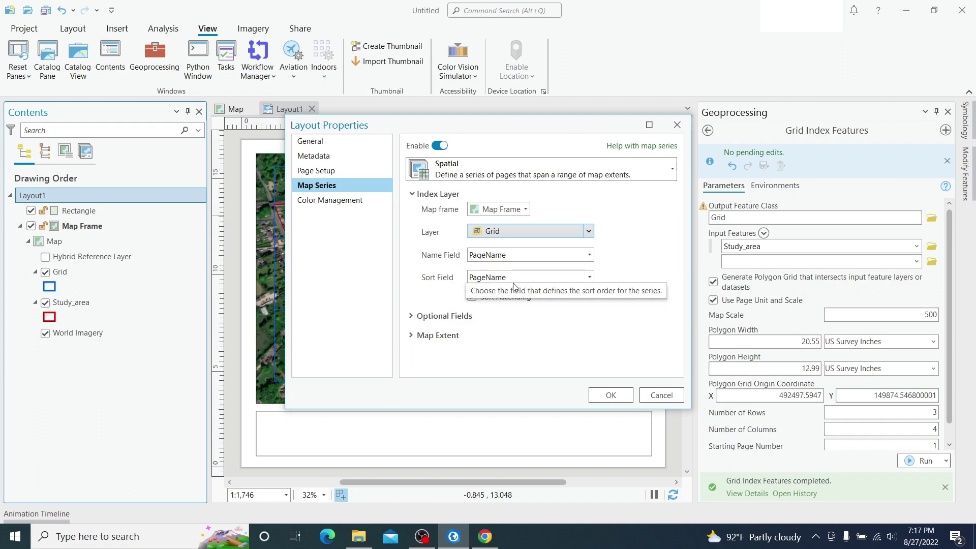
left_click(529, 280)
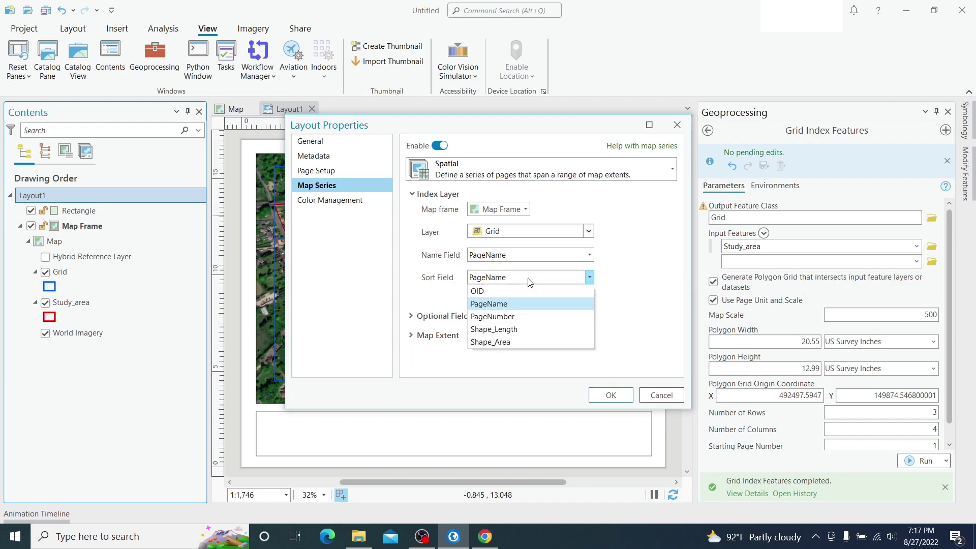
left_click(503, 317)
left_click(507, 280)
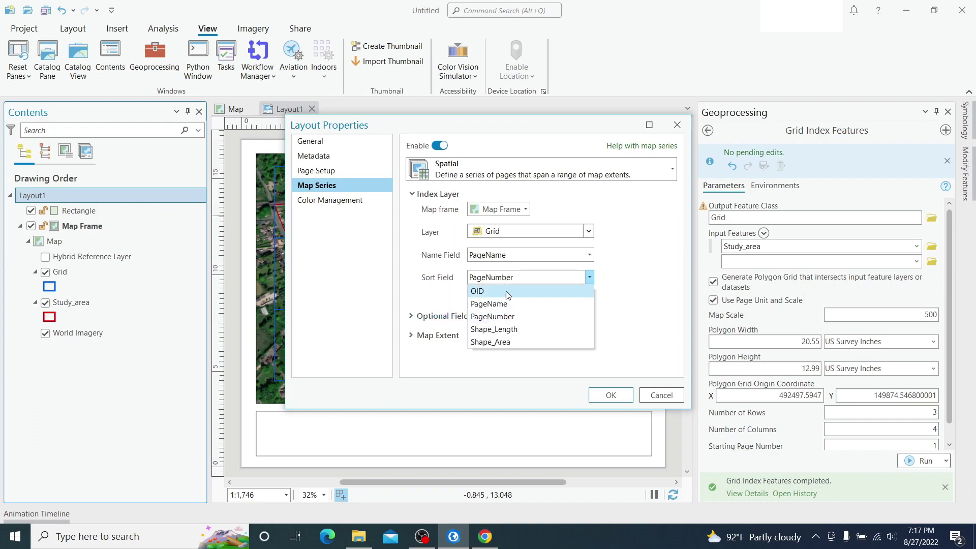
left_click(515, 282)
left_click(513, 315)
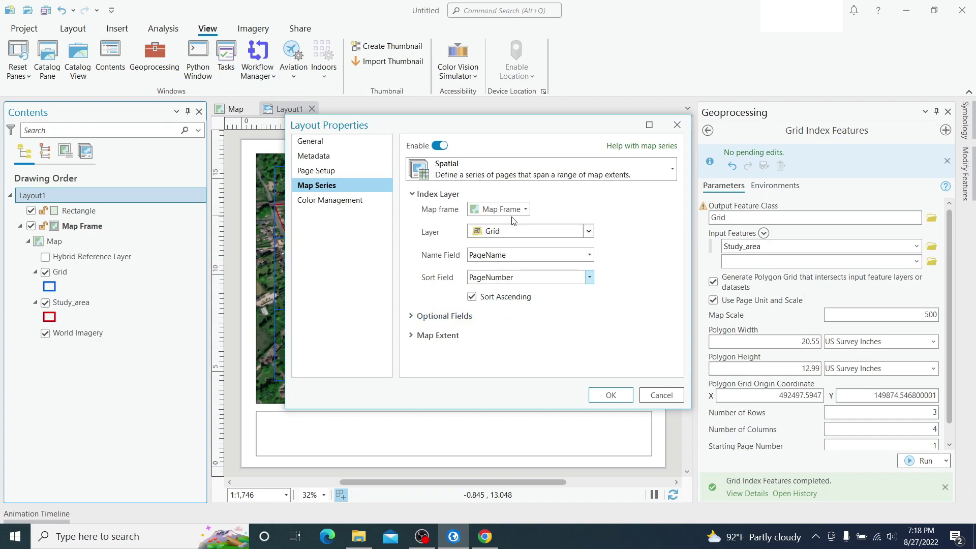
left_click(410, 336)
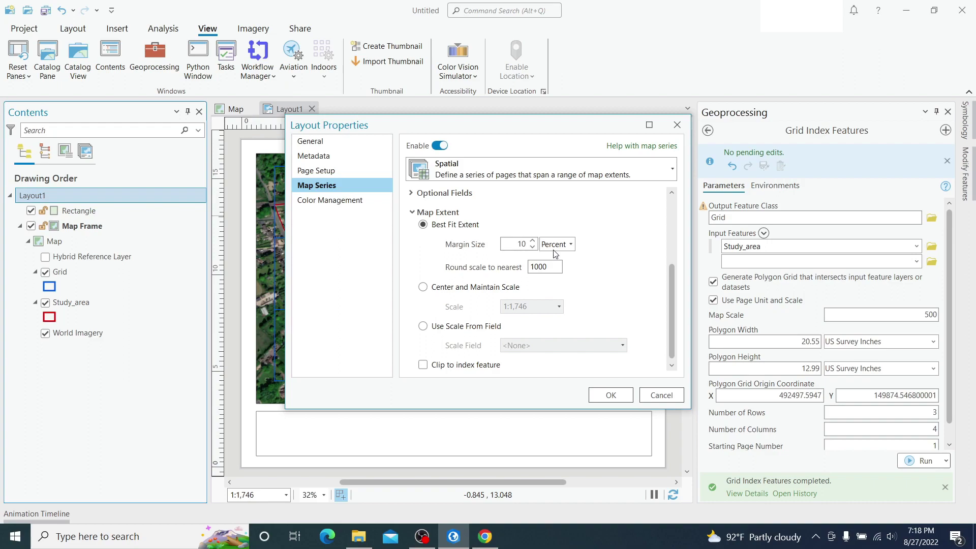
left_click_drag(513, 135, 685, 132)
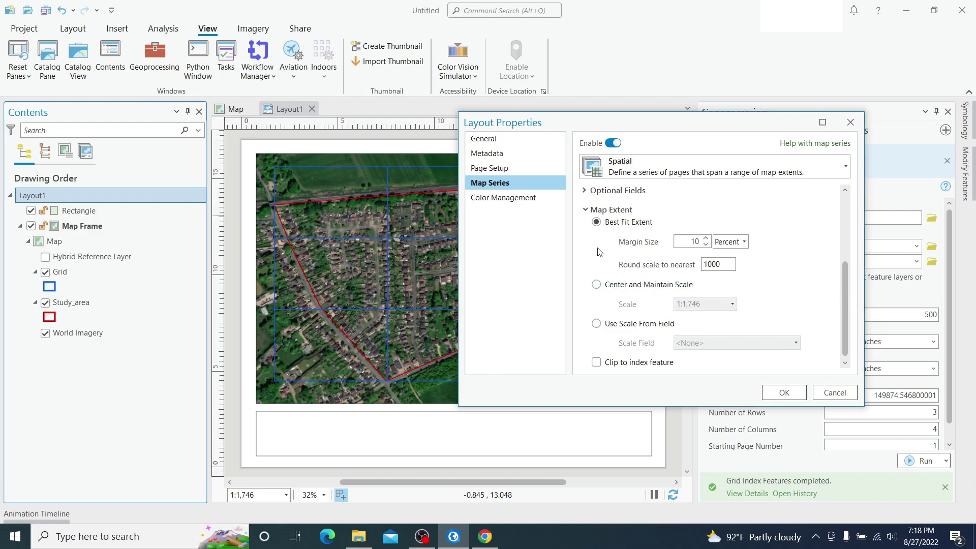
left_click(632, 290)
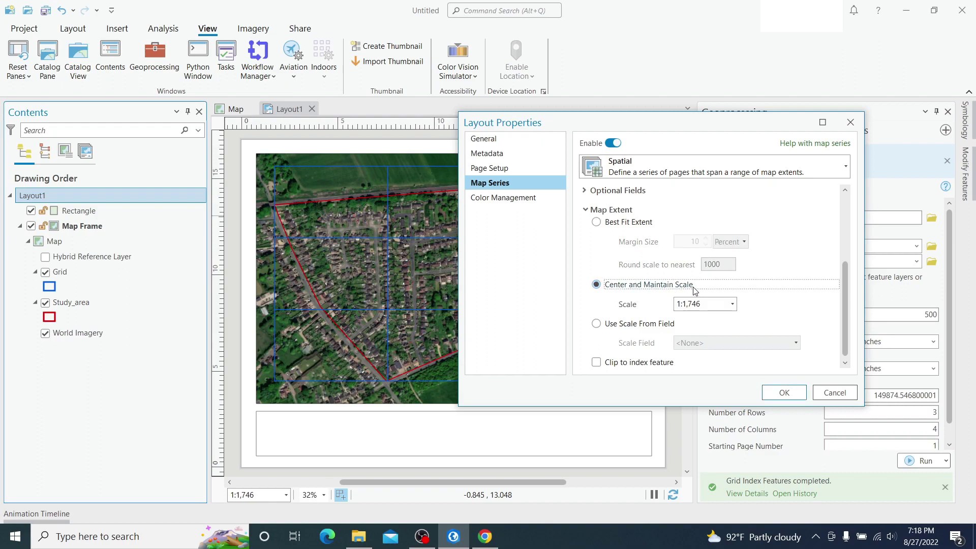
left_click(615, 221)
left_click(606, 333)
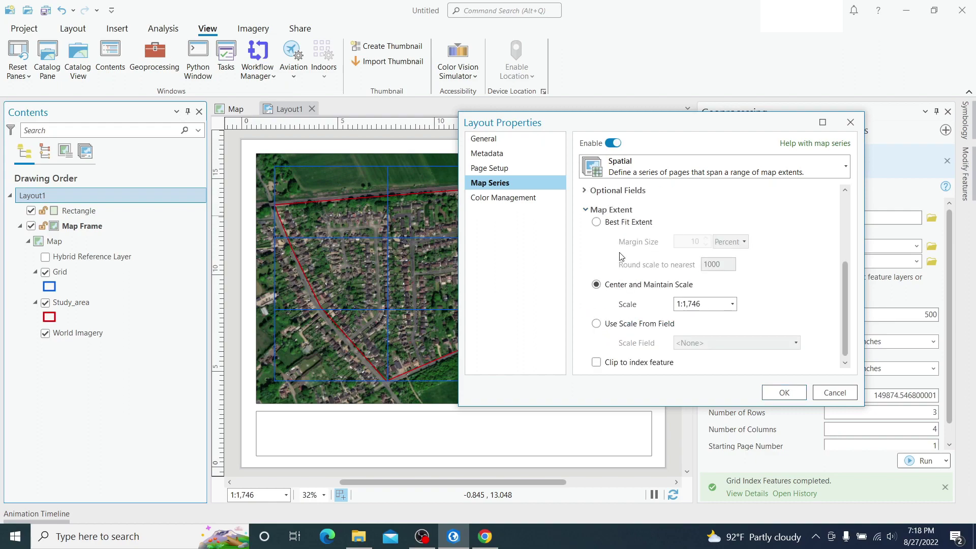
left_click(621, 226)
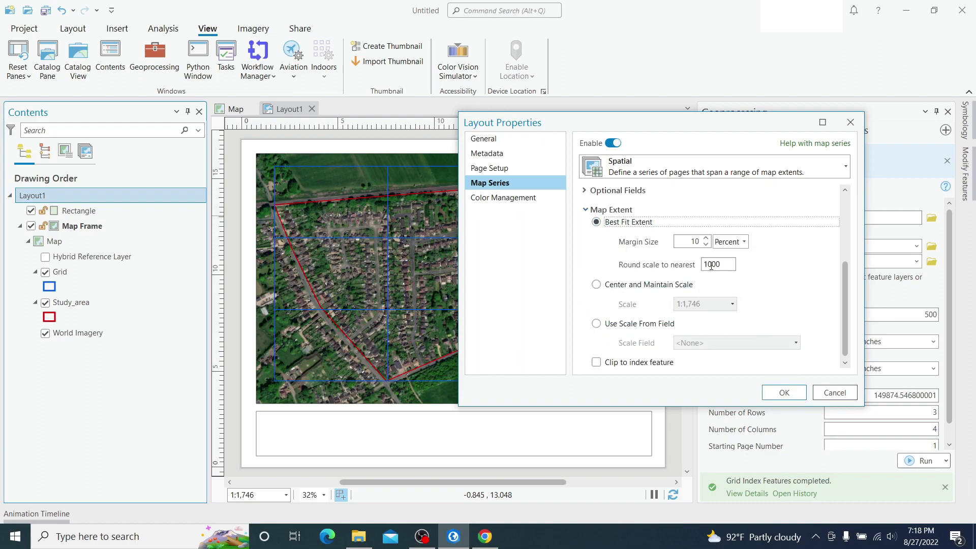
Step: Confirm the map series to create pages A1 to C3 and display page A2
left_click(784, 392)
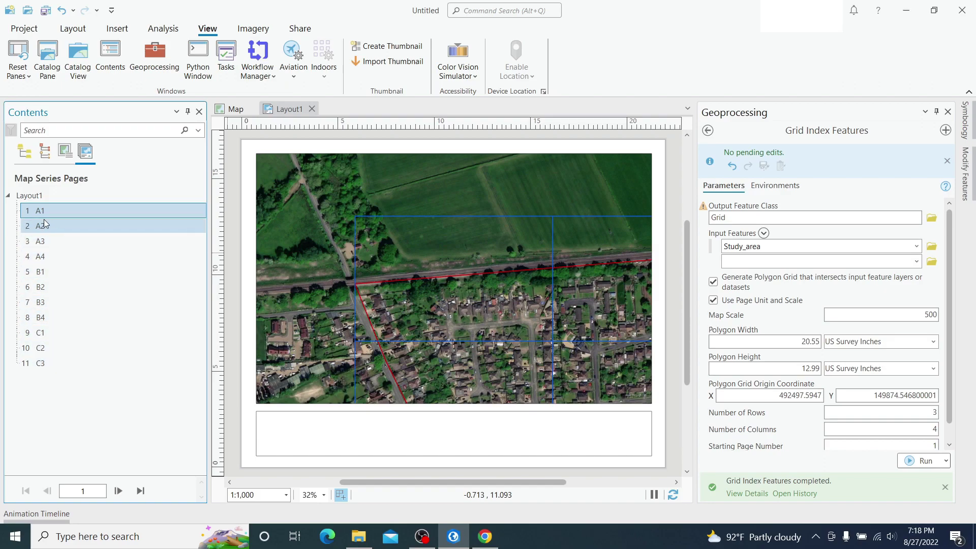
left_click(44, 227)
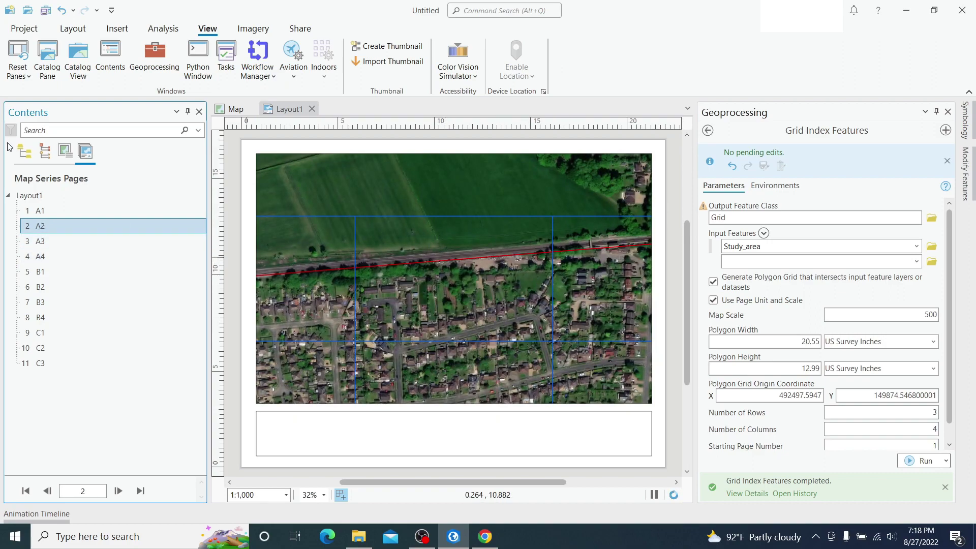
Step: Turn on Grid layer labels using the PageNumber field
left_click(25, 151)
left_click(67, 275)
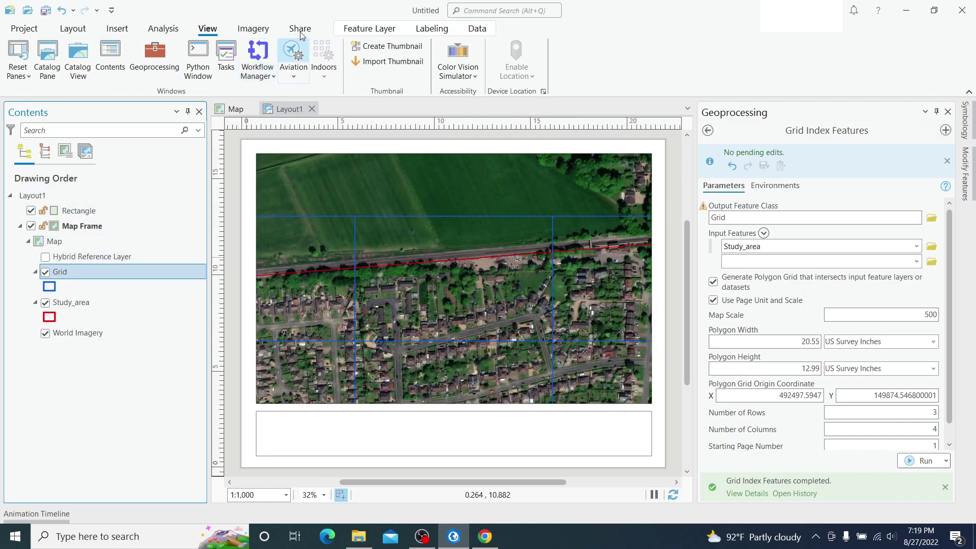
left_click(369, 28)
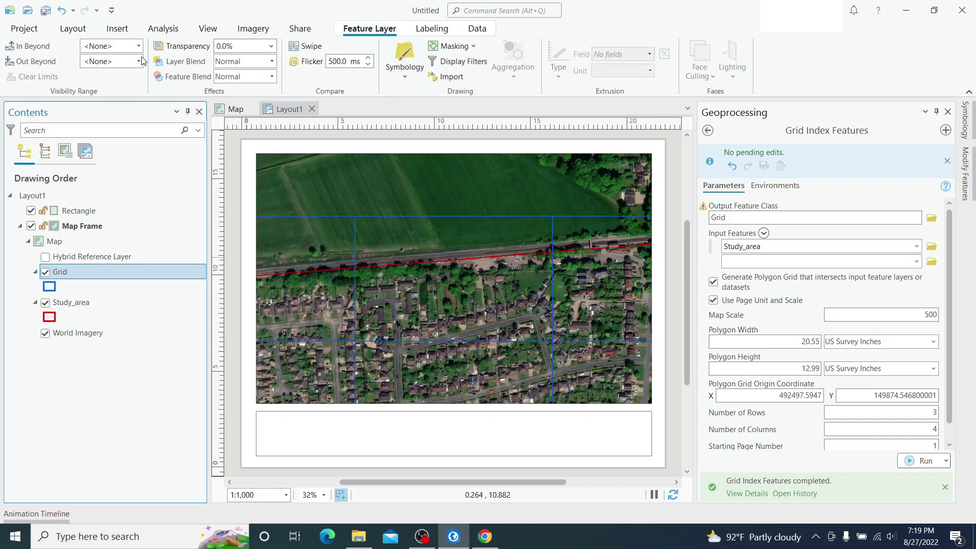
left_click(431, 28)
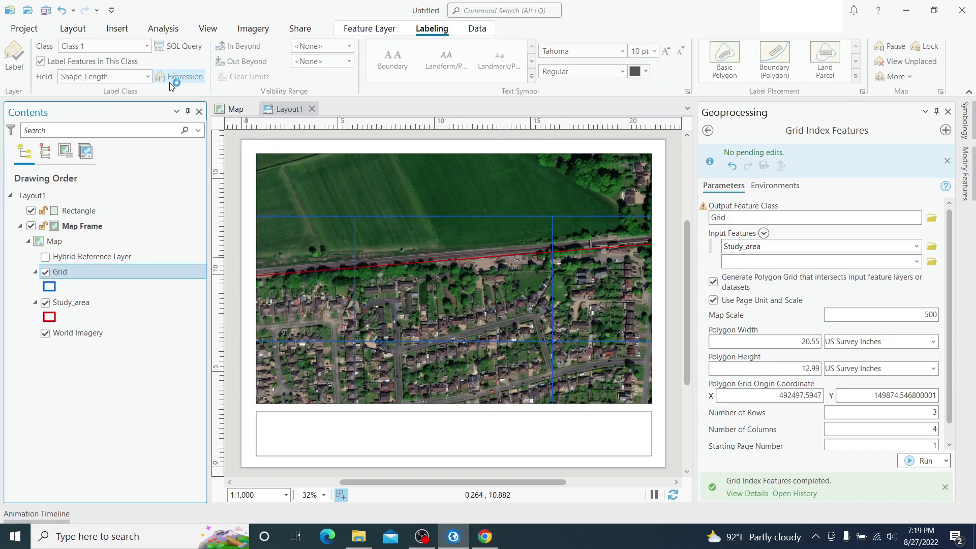
left_click(181, 76)
left_click(947, 112)
left_click(107, 76)
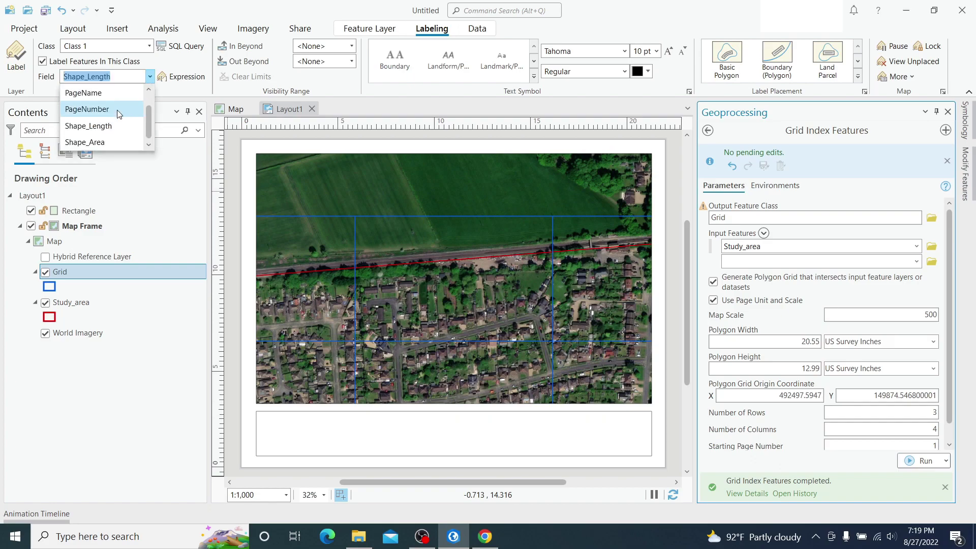
left_click(84, 104)
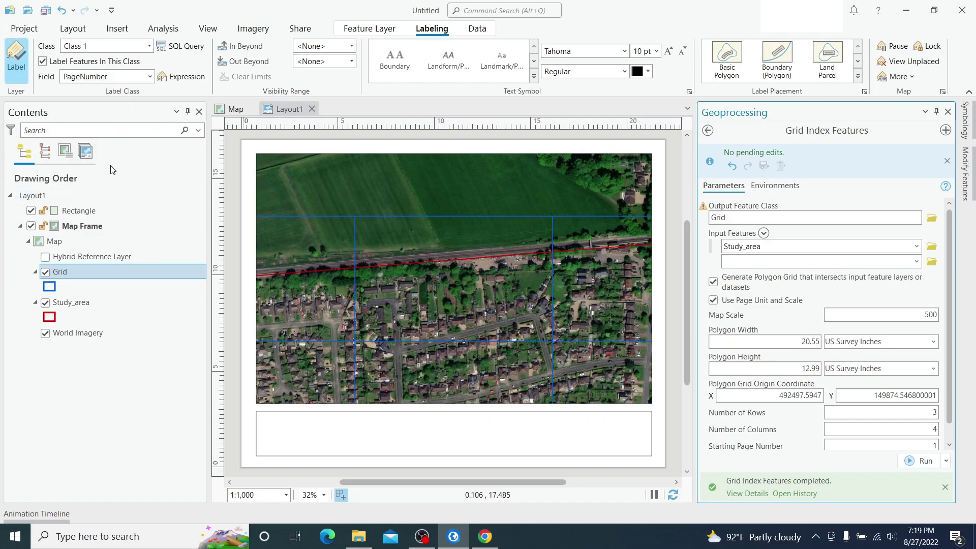
Step: Make the page-number labels bold red, then show map series page A3
left_click(647, 71)
left_click(653, 149)
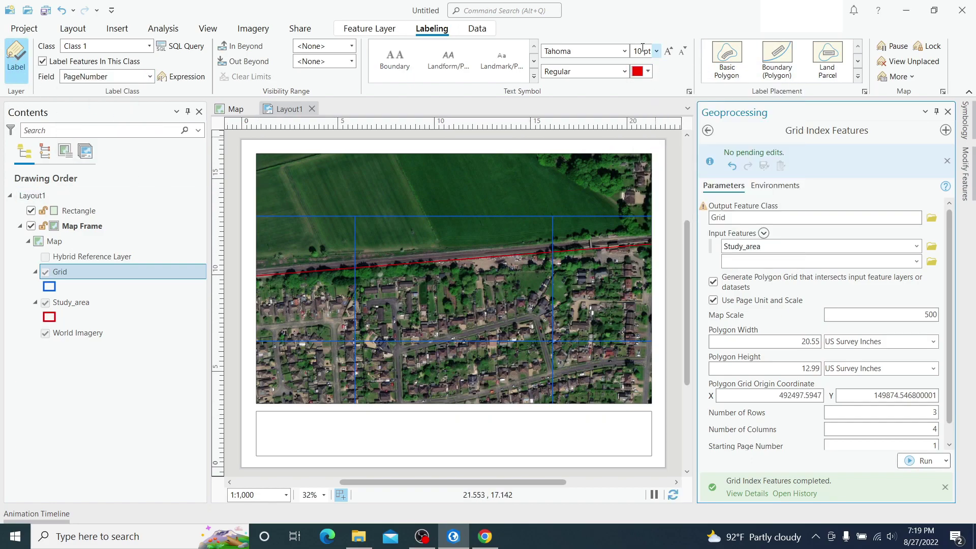
left_click(640, 52)
type("20")
key("Return")
left_click(633, 52)
left_click(624, 71)
left_click(573, 100)
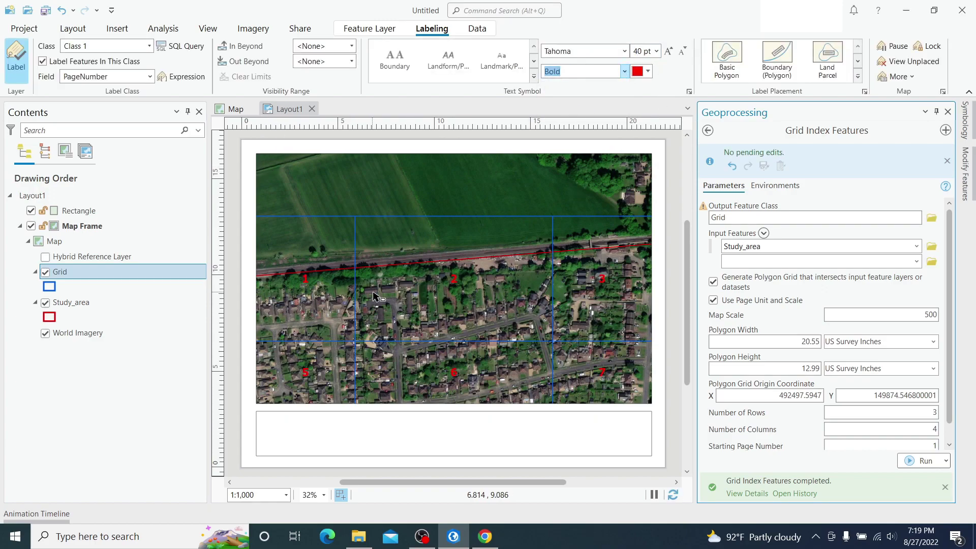
left_click(84, 151)
left_click(52, 241)
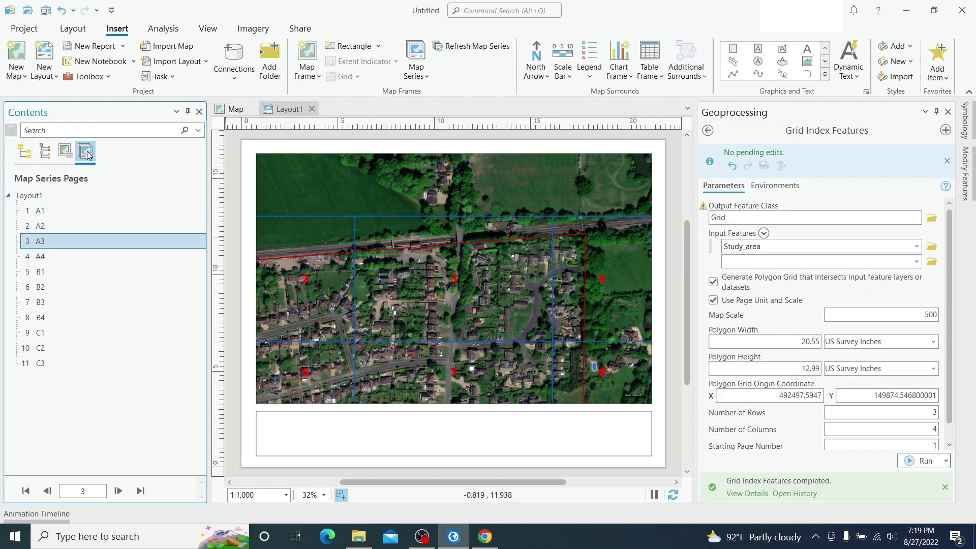
Step: Set the map series extent to Center and Maintain Scale at 1:500
left_click(42, 201)
right_click(42, 202)
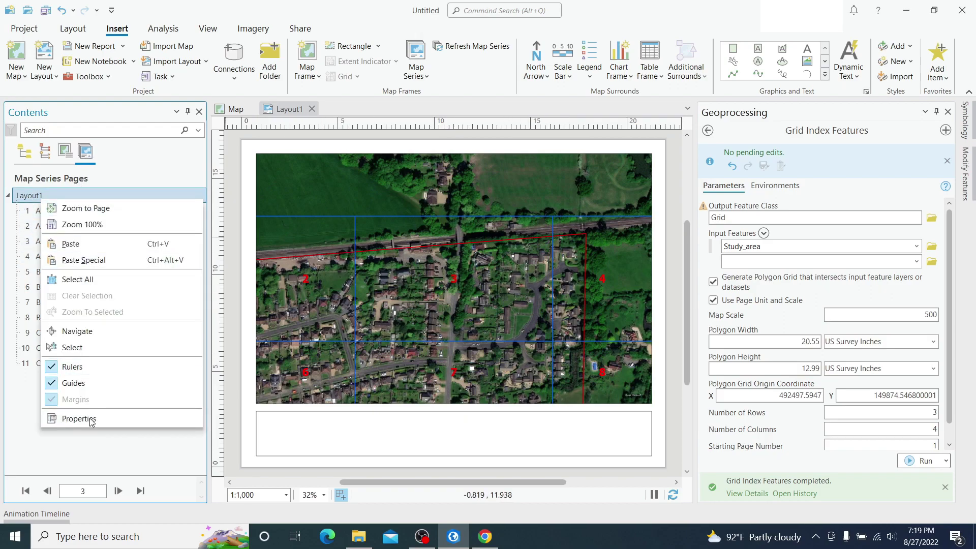
left_click(92, 420)
left_click_drag(519, 129, 759, 69)
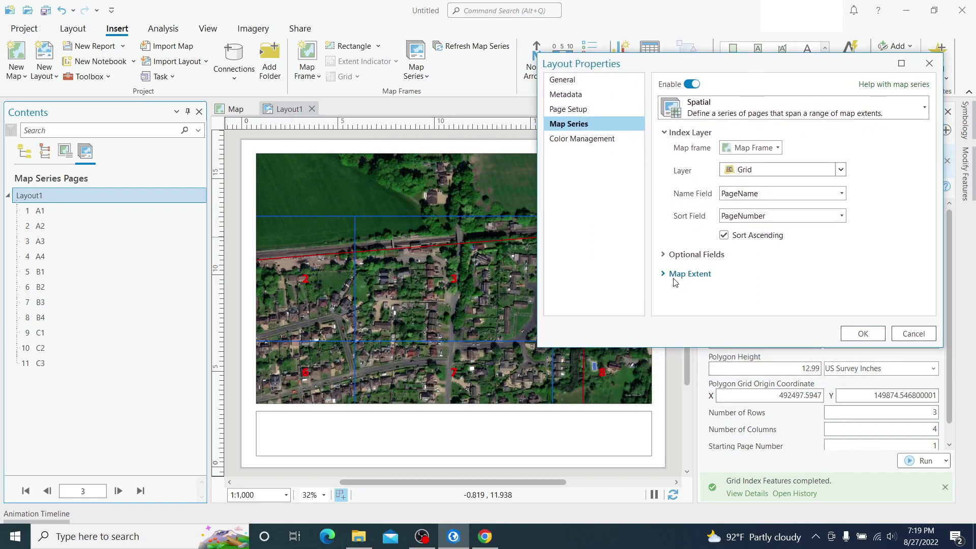
left_click(673, 278)
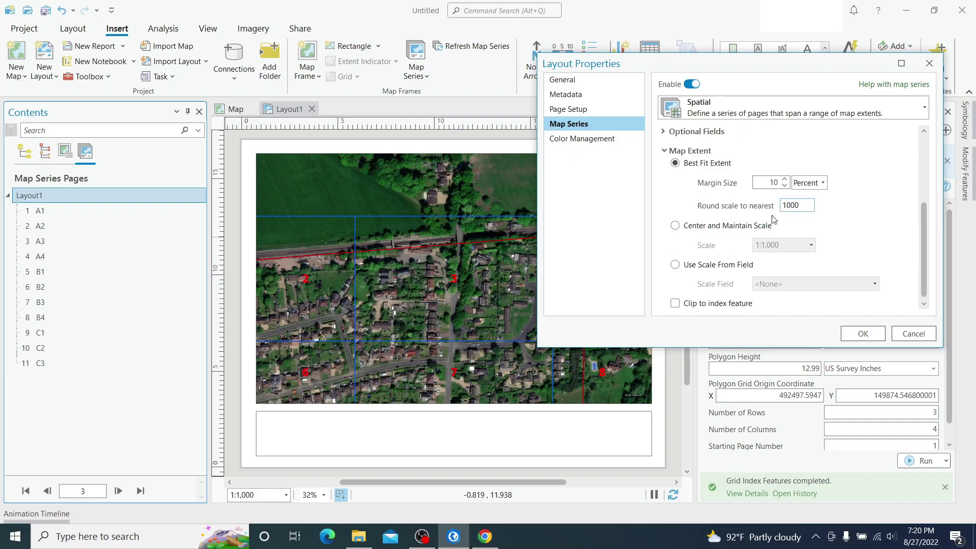
left_click(731, 228)
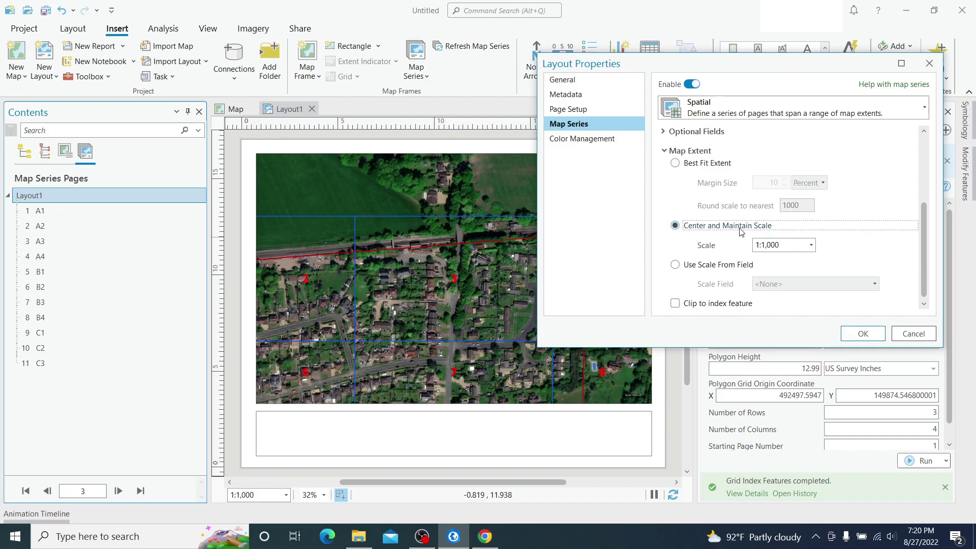
left_click(776, 245)
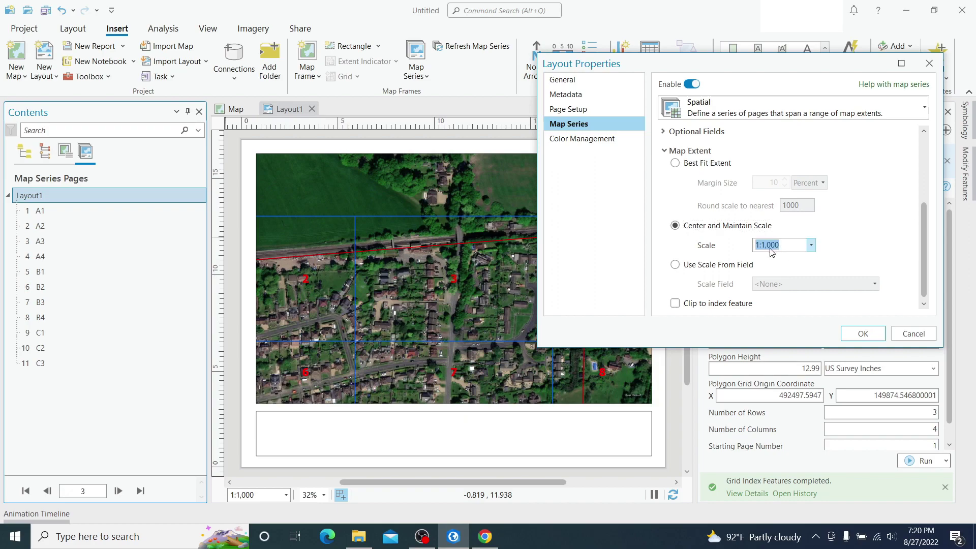
left_click(768, 245)
type("5")
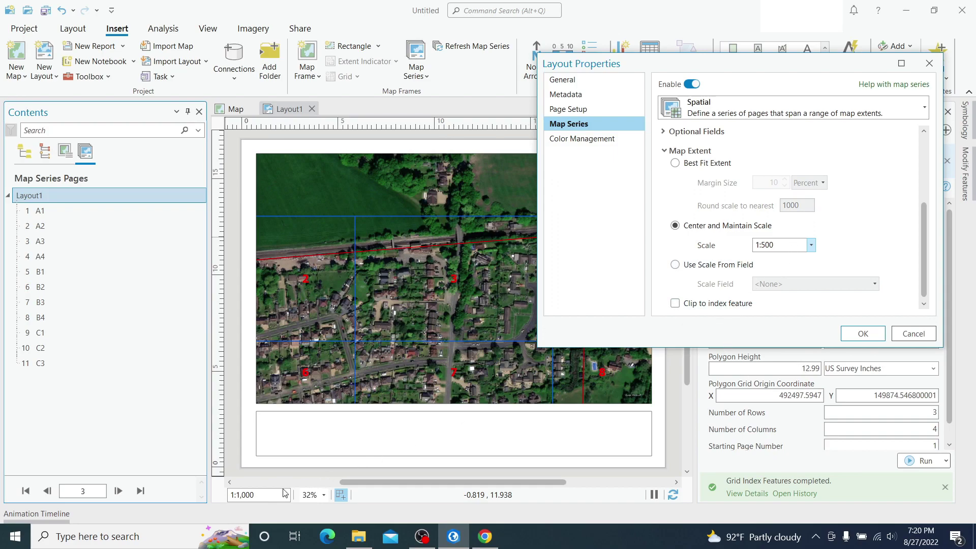
left_click(862, 333)
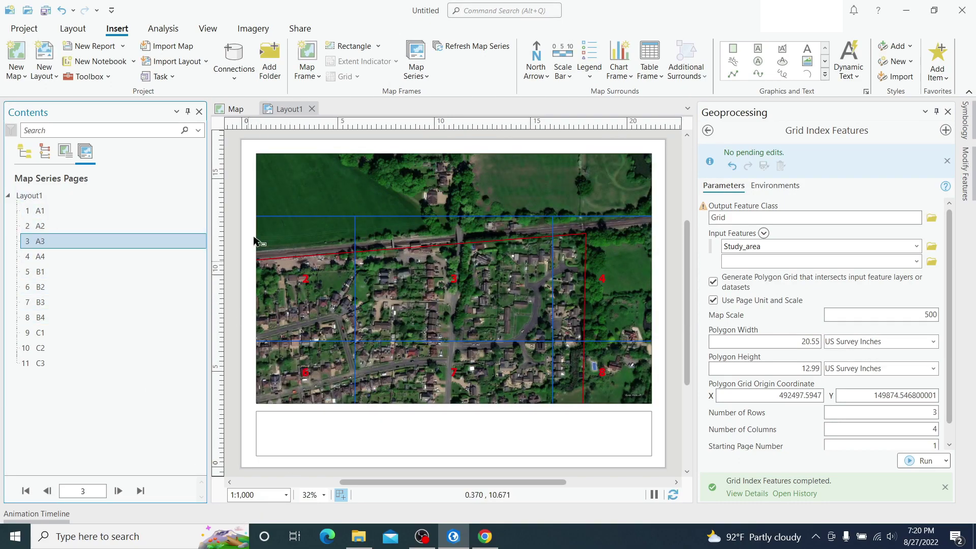
Step: Set the layout map frame scale to 1:500 and return to List by Drawing Order
left_click(252, 495)
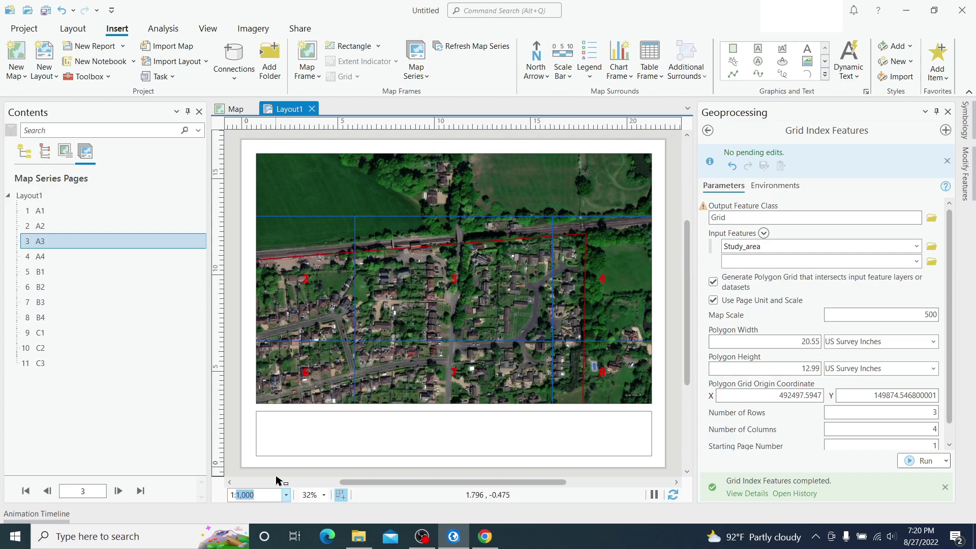
type("5")
key("Return")
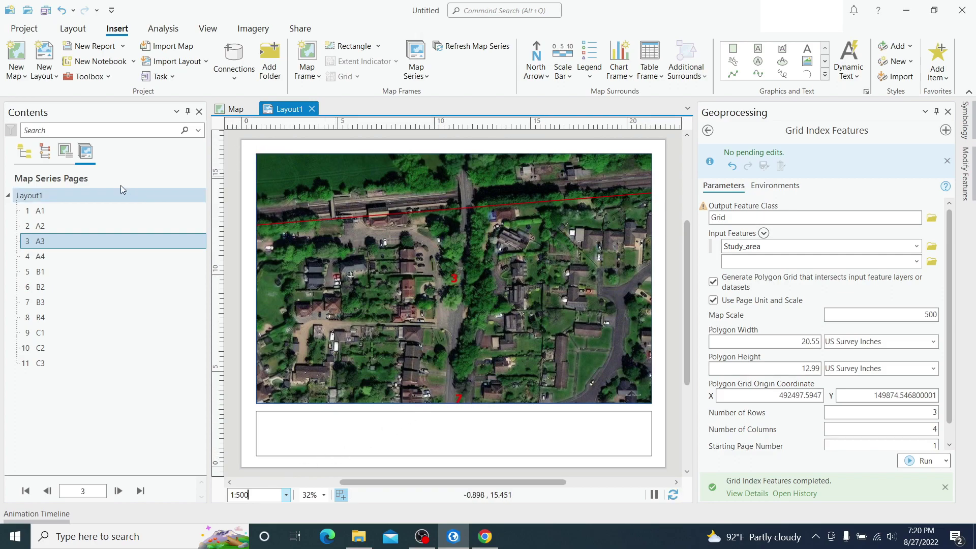
left_click(25, 151)
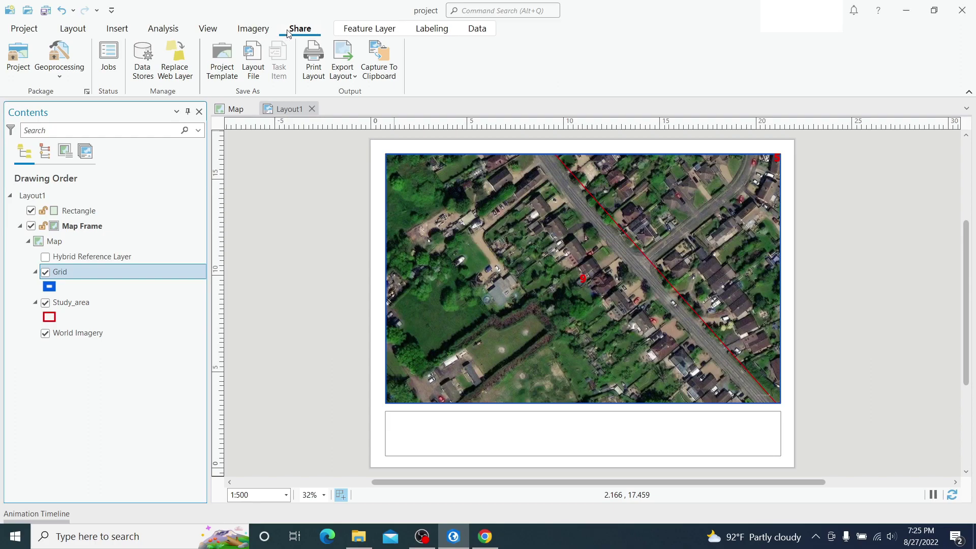
Step: Set the layout PDF export to all pages as multiple files with page-name suffixes
left_click(341, 60)
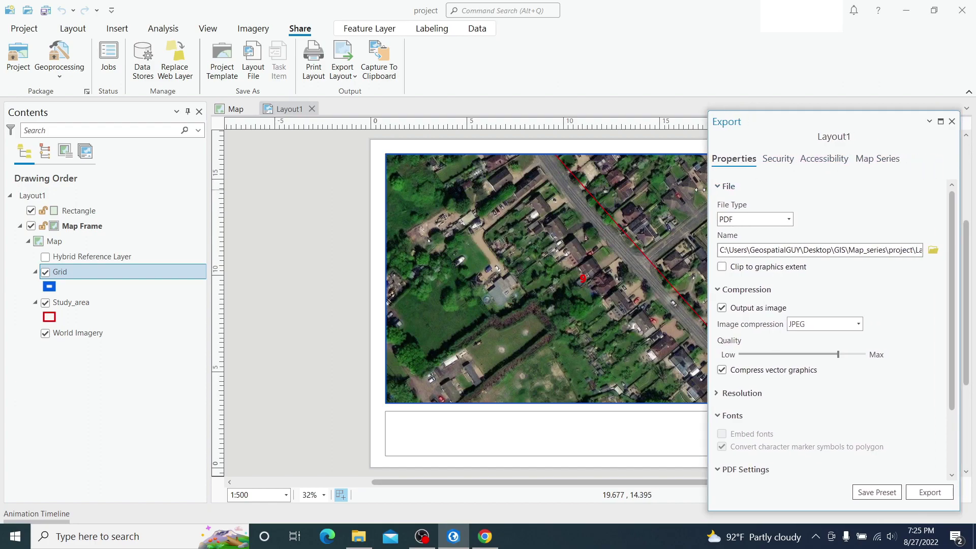
left_click_drag(758, 189, 707, 197)
left_click(859, 158)
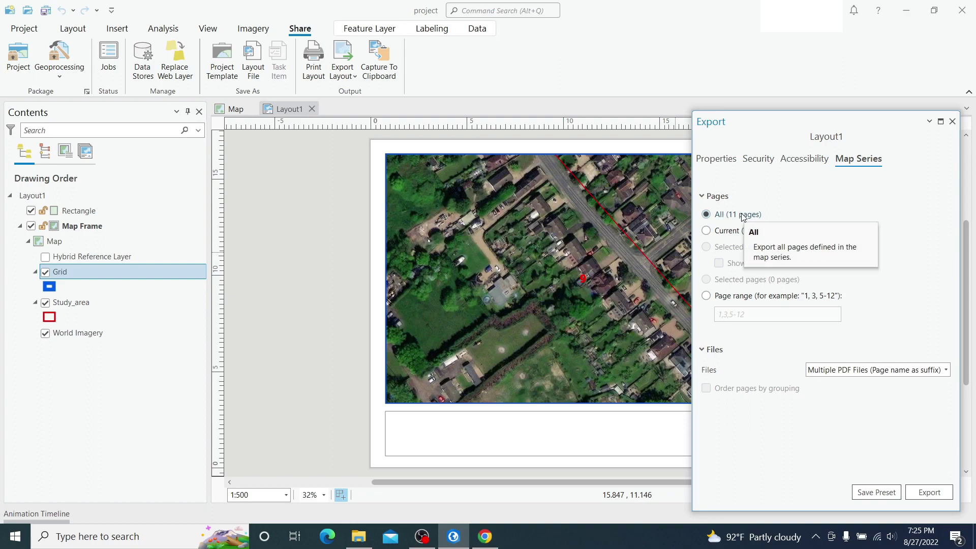
left_click(839, 375)
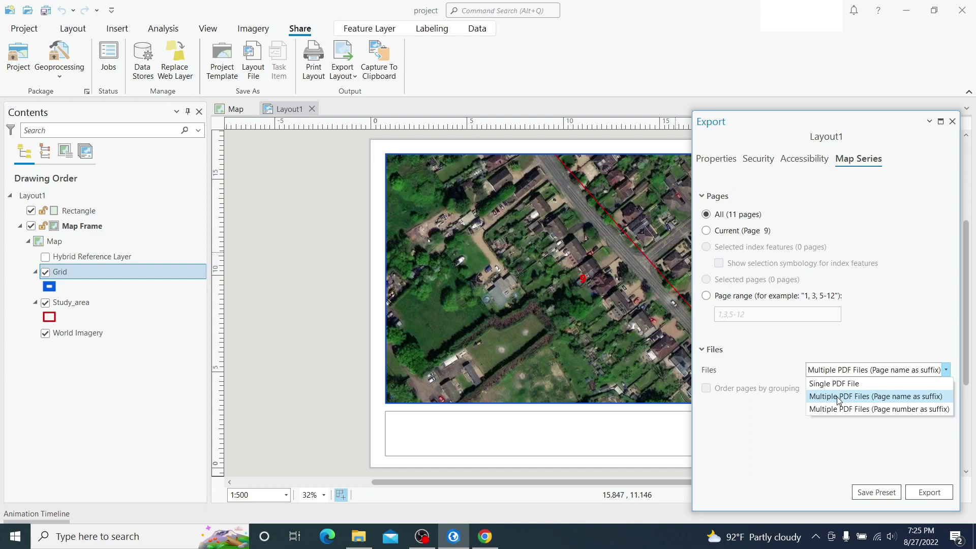
left_click(837, 396)
left_click(713, 165)
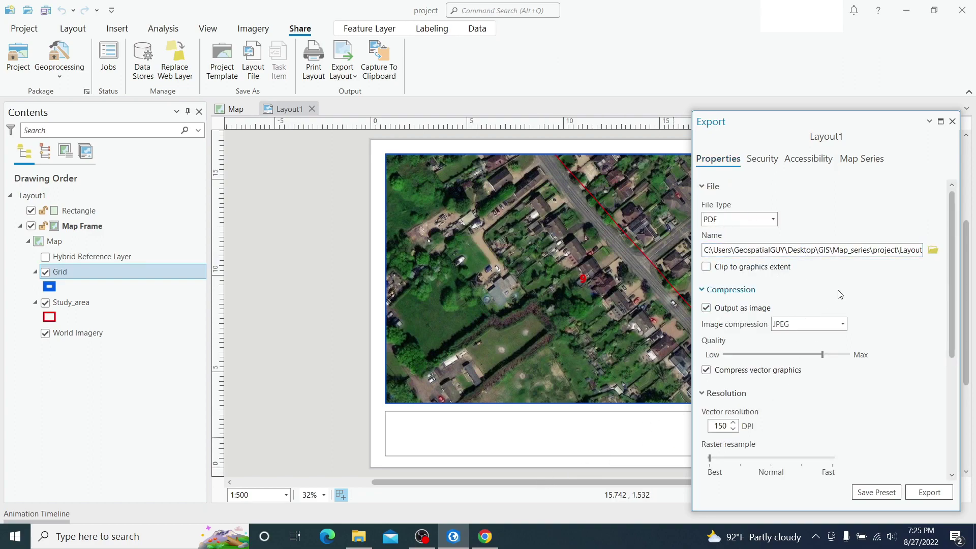
left_click_drag(874, 251, 920, 250)
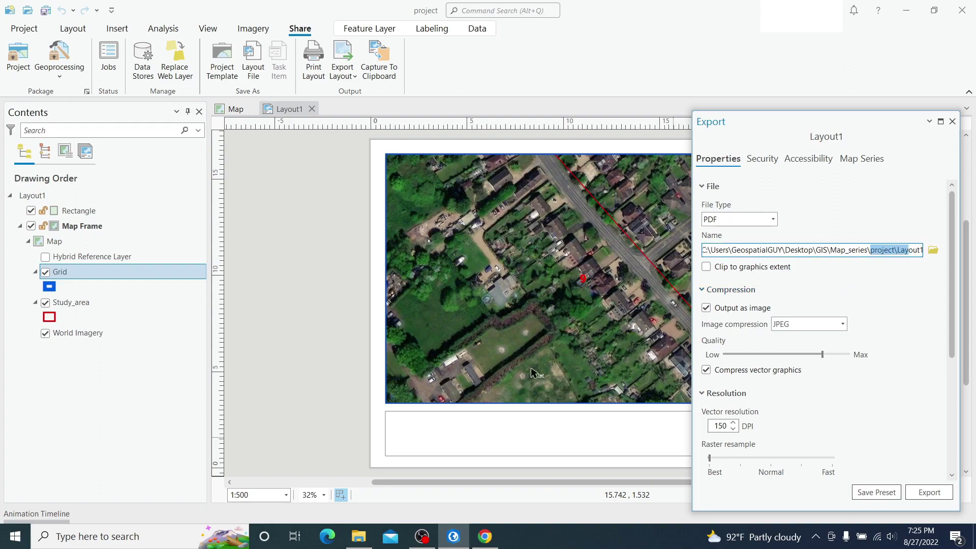
Step: Copy the Map_series folder path into the export's output file path
left_click(358, 537)
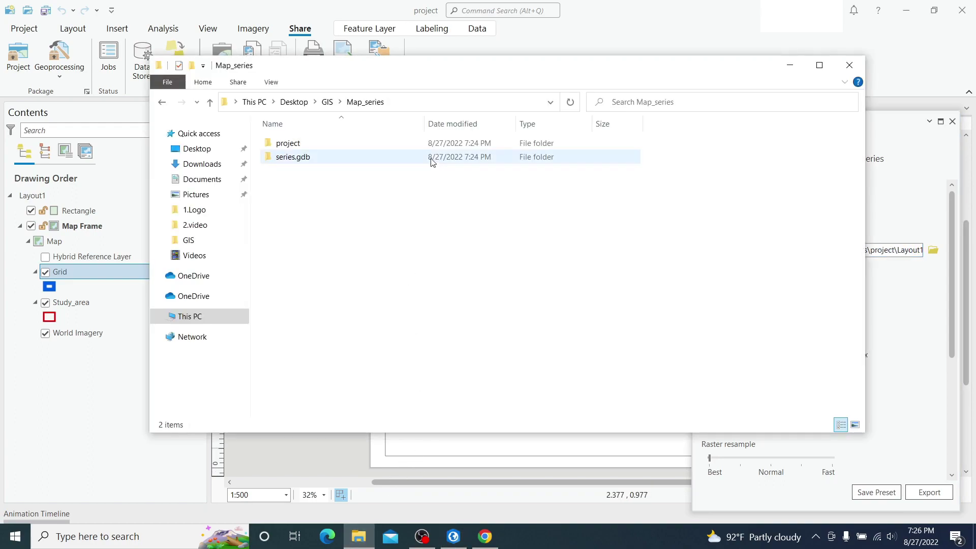
left_click(438, 98)
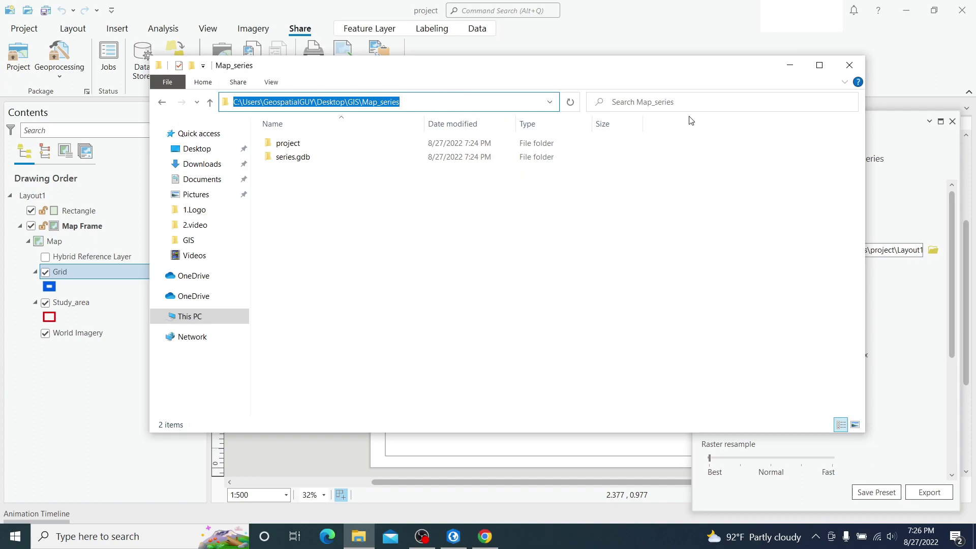
left_click(788, 65)
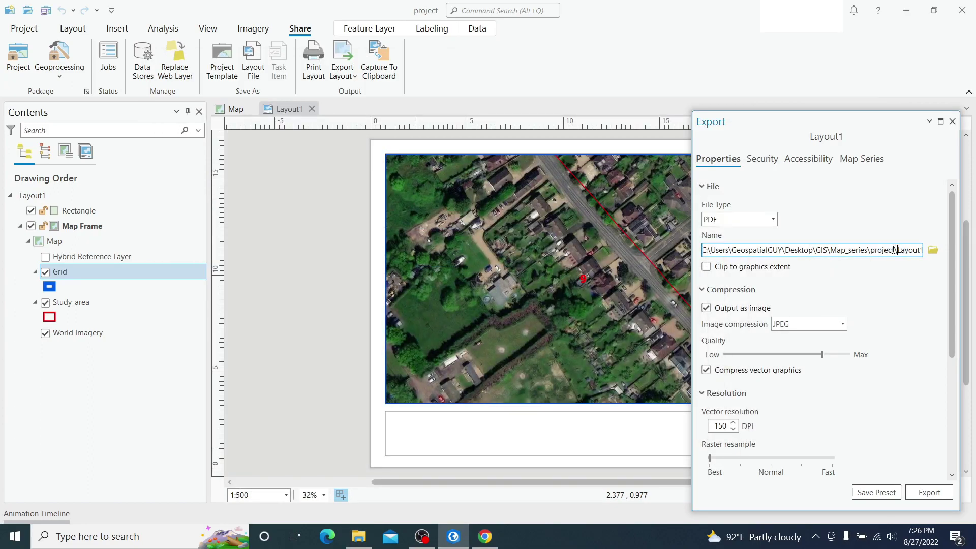
triple_click(894, 250)
type("C:\\Users\\GeospatialGUY\\Desktop\\GIS\\Map_series")
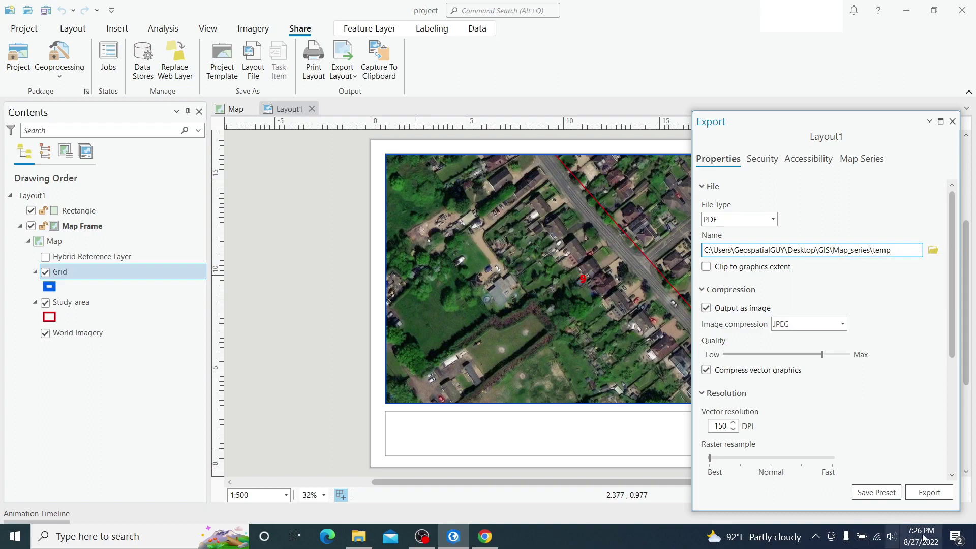
Step: Export the temp PDFs and select temp_A1 in the Map_series folder
left_click(928, 497)
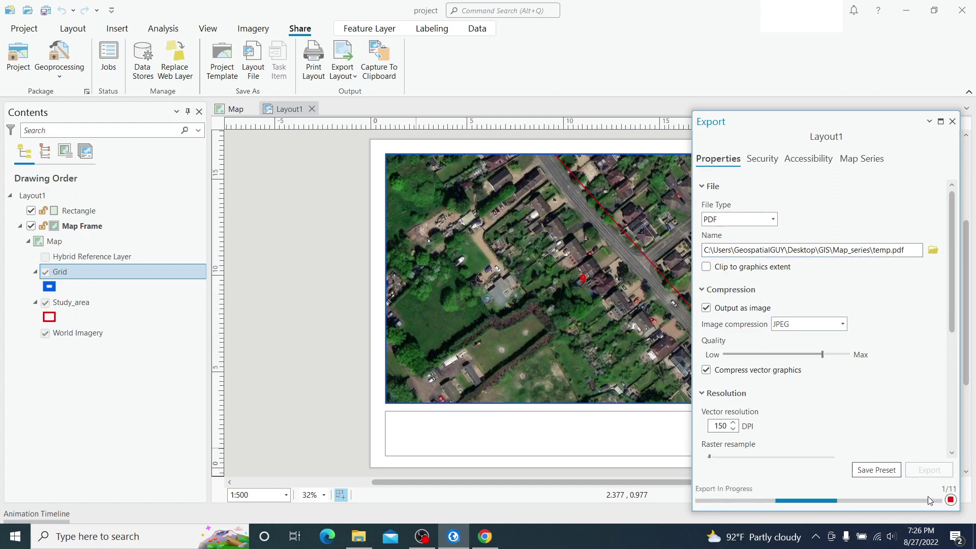
left_click(362, 544)
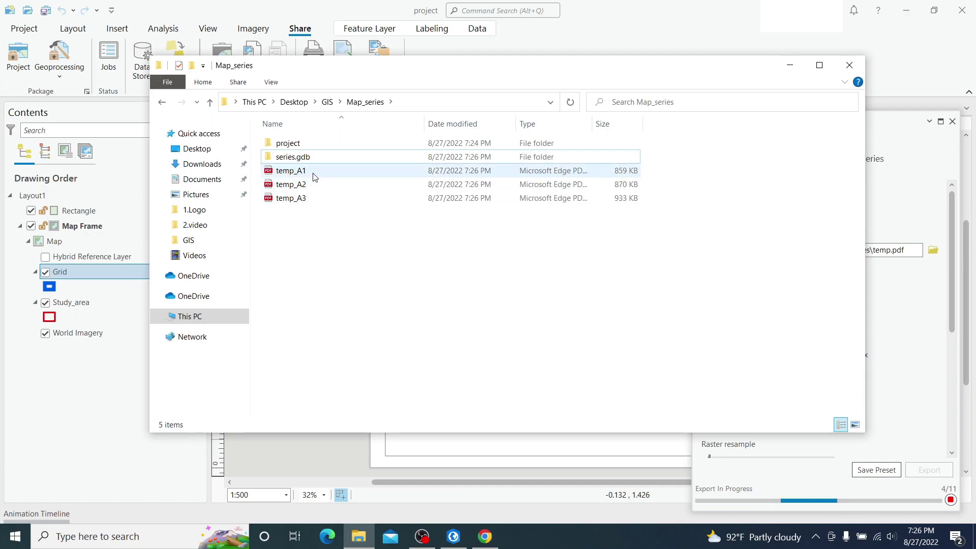
left_click(312, 174)
double_click(312, 172)
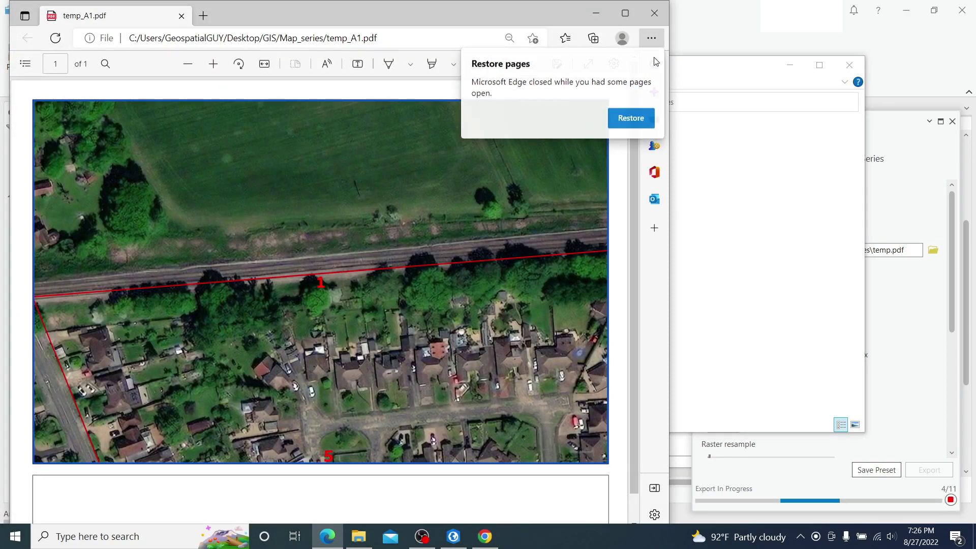
left_click(653, 57)
left_click(625, 14)
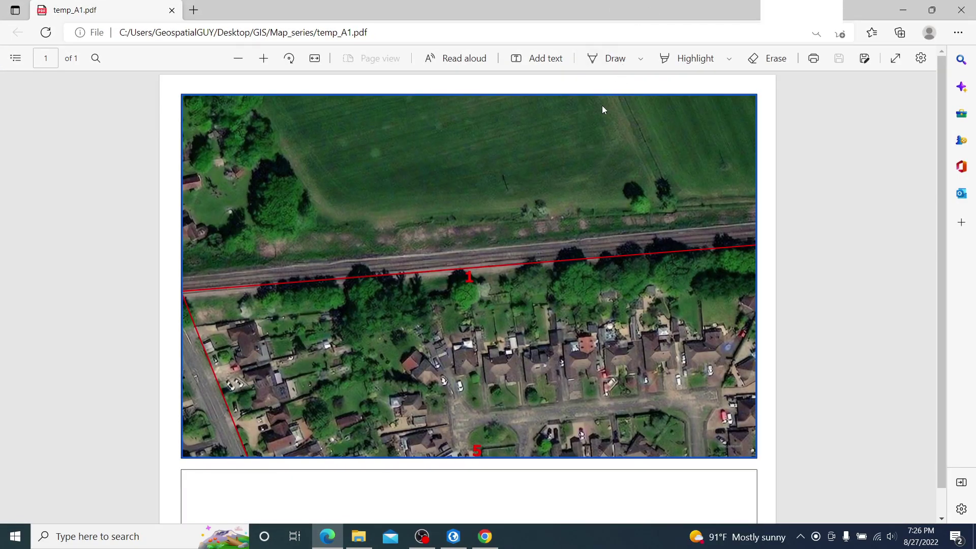
scroll(357, 404, "down", 1)
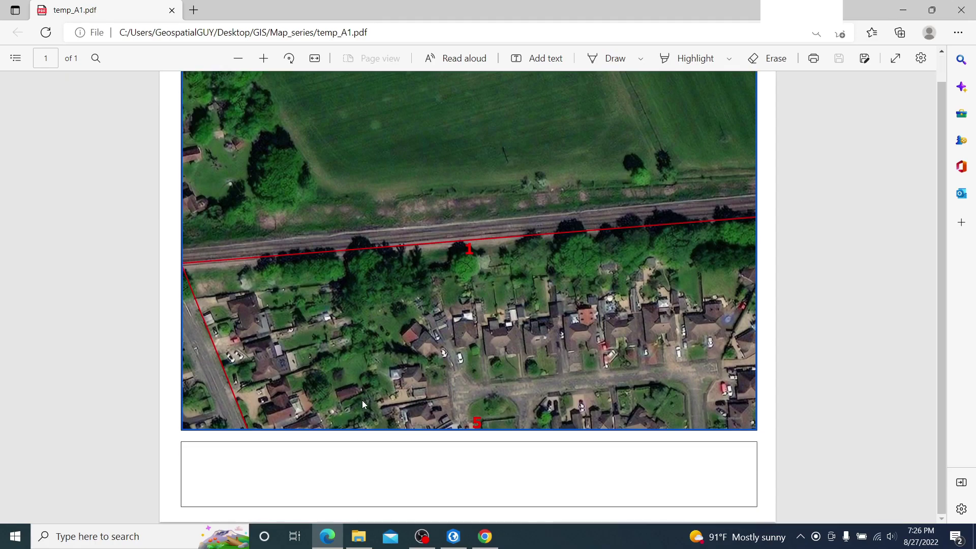
scroll(362, 400, "up", 1)
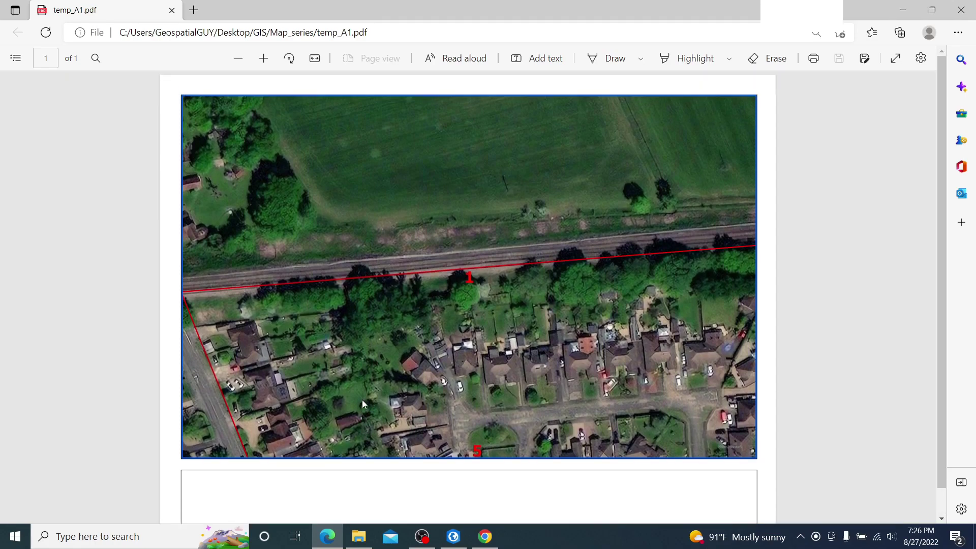
left_click(970, 14)
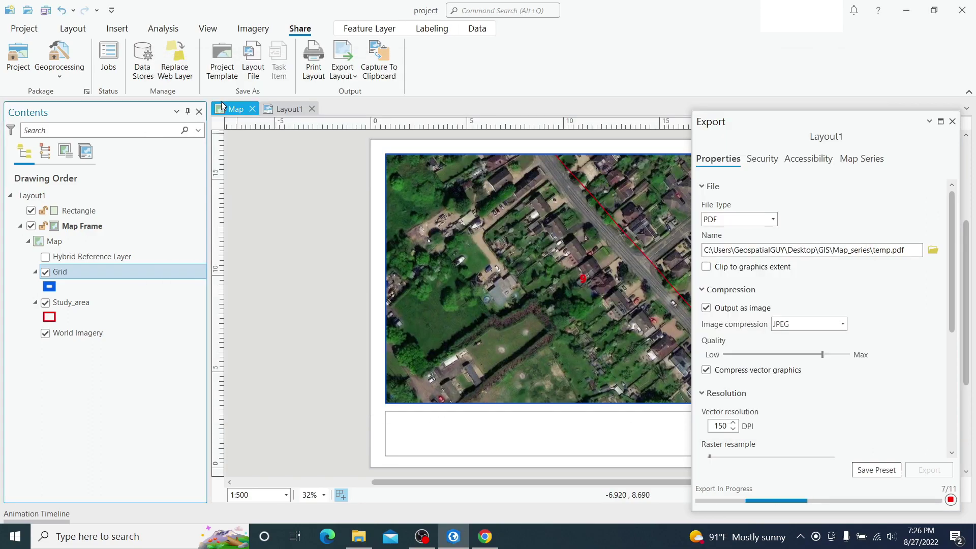
Step: Bring up the ArcGIS map view, then return to the Map_series folder's PDFs
left_click(235, 110)
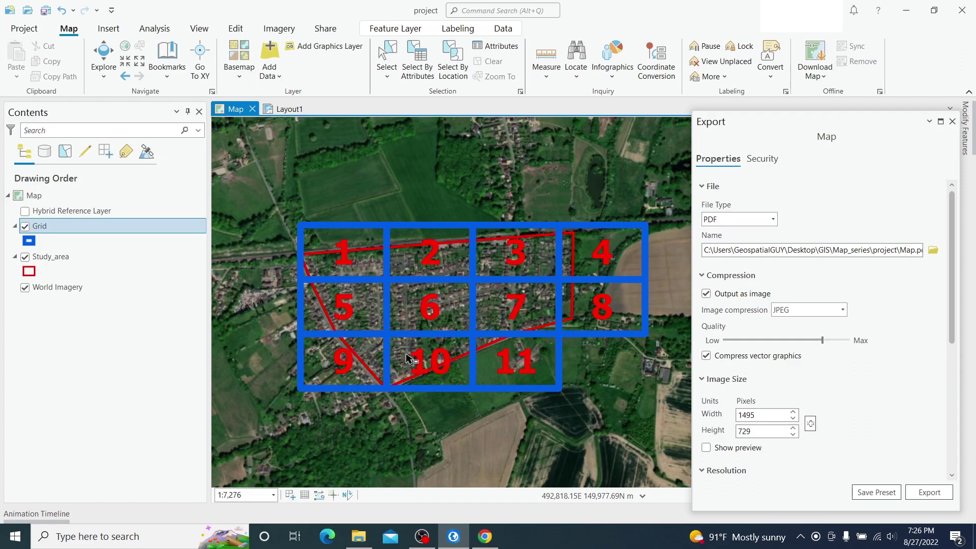
left_click(355, 538)
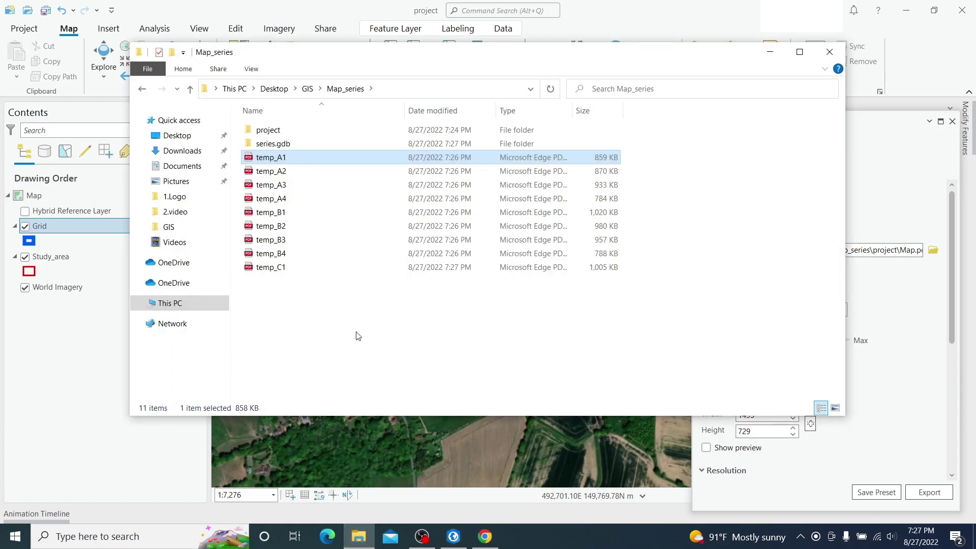